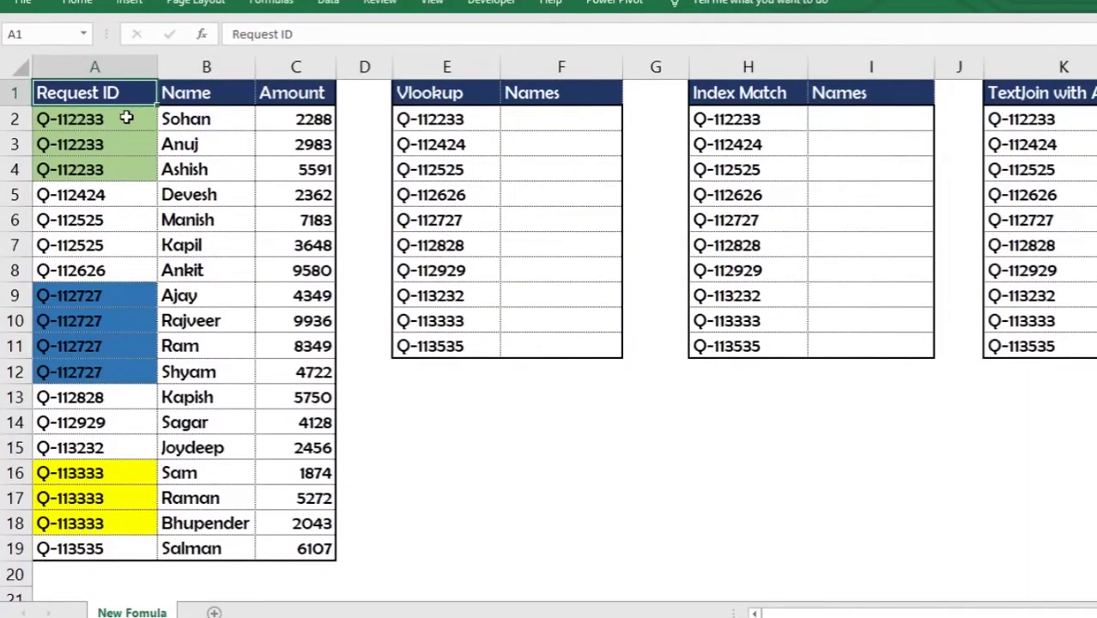
Point out the Name and Amount columns, the Request IDs, and both lookup tables' Names cells
click(219, 94)
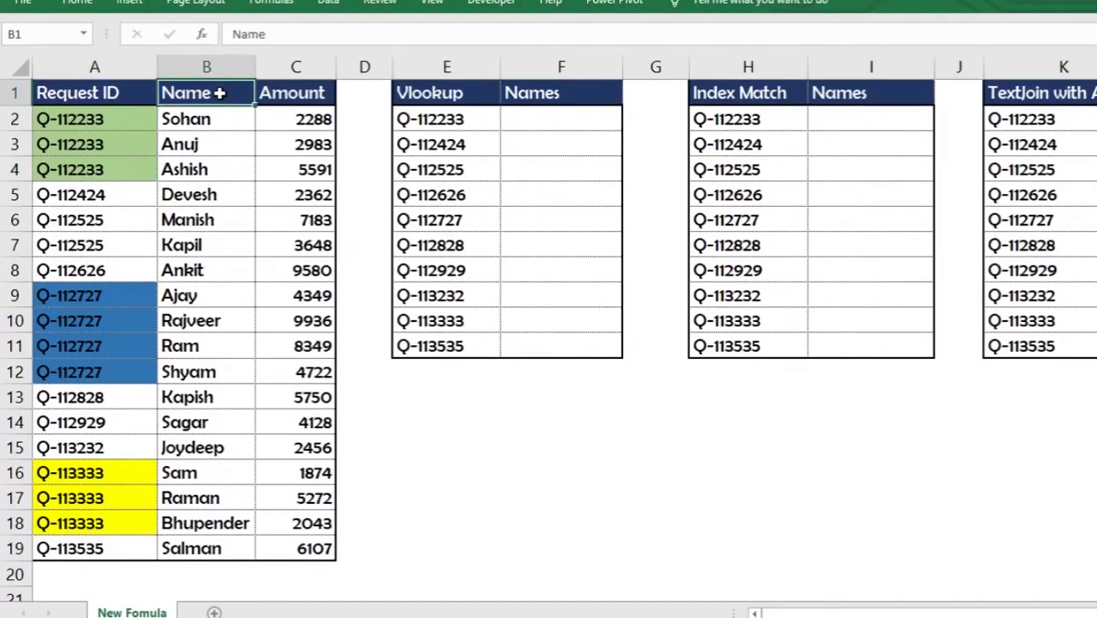
click(302, 100)
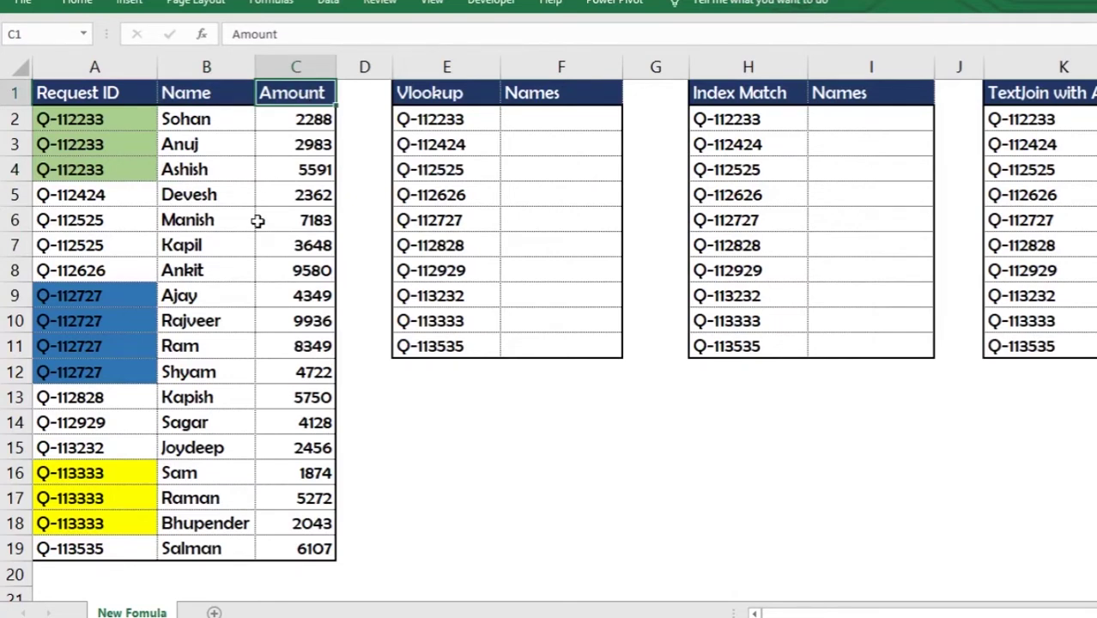
drag(86, 116, 69, 542)
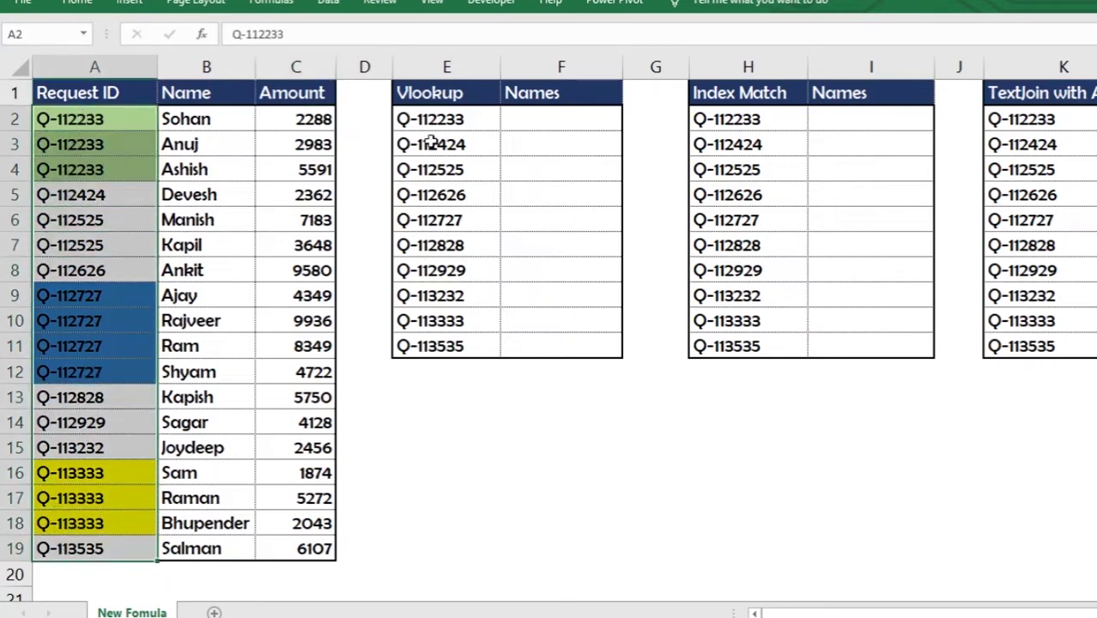
drag(432, 119, 436, 346)
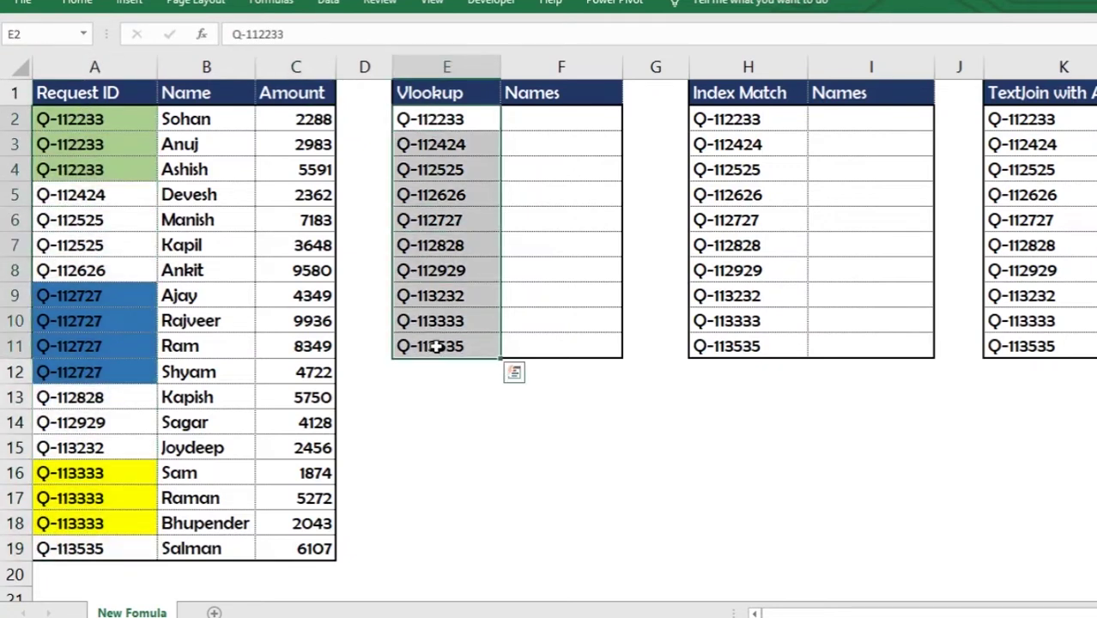
click(101, 116)
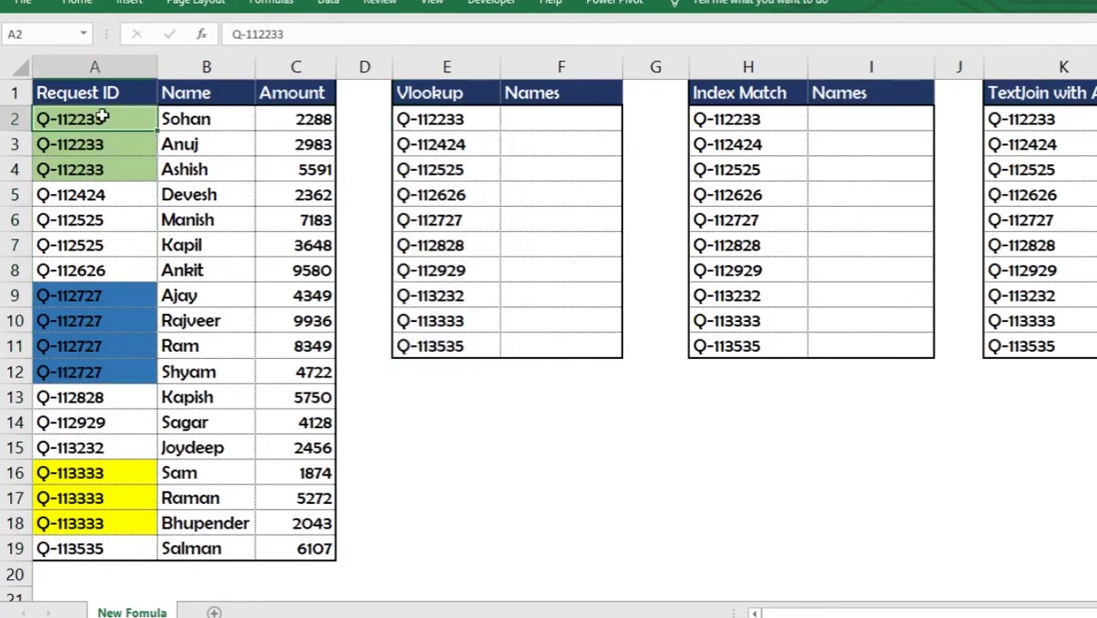
drag(216, 125, 191, 172)
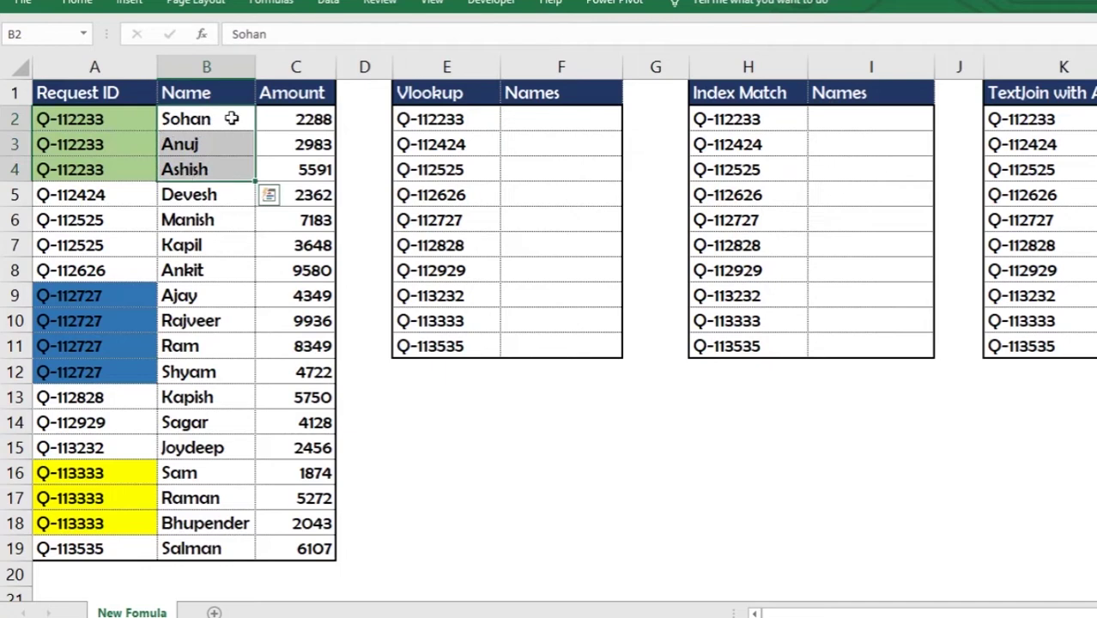
click(567, 122)
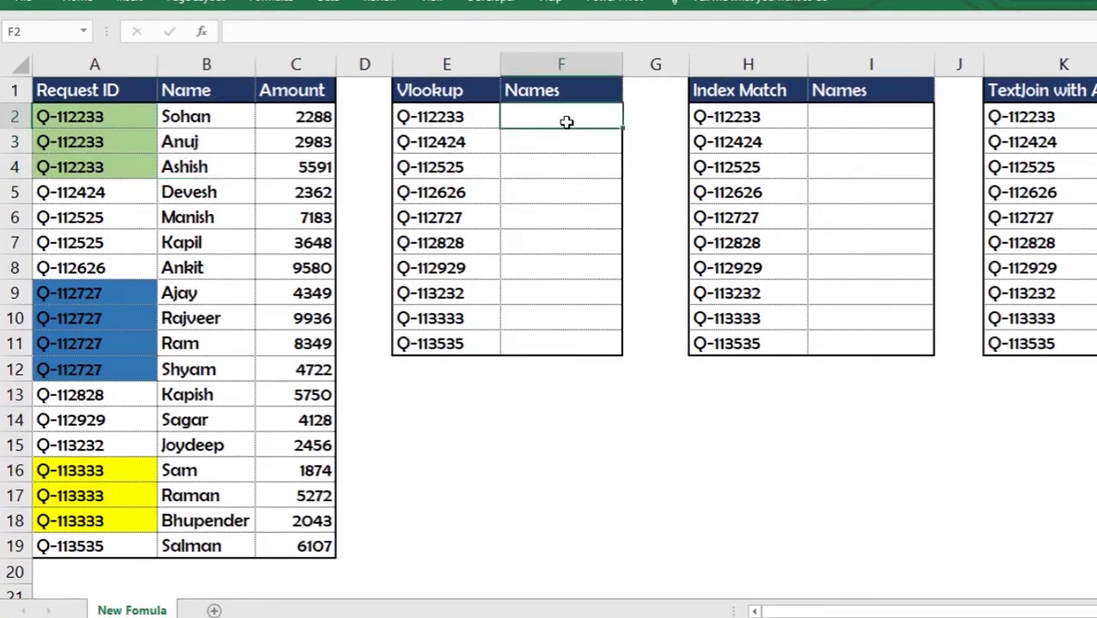
click(851, 129)
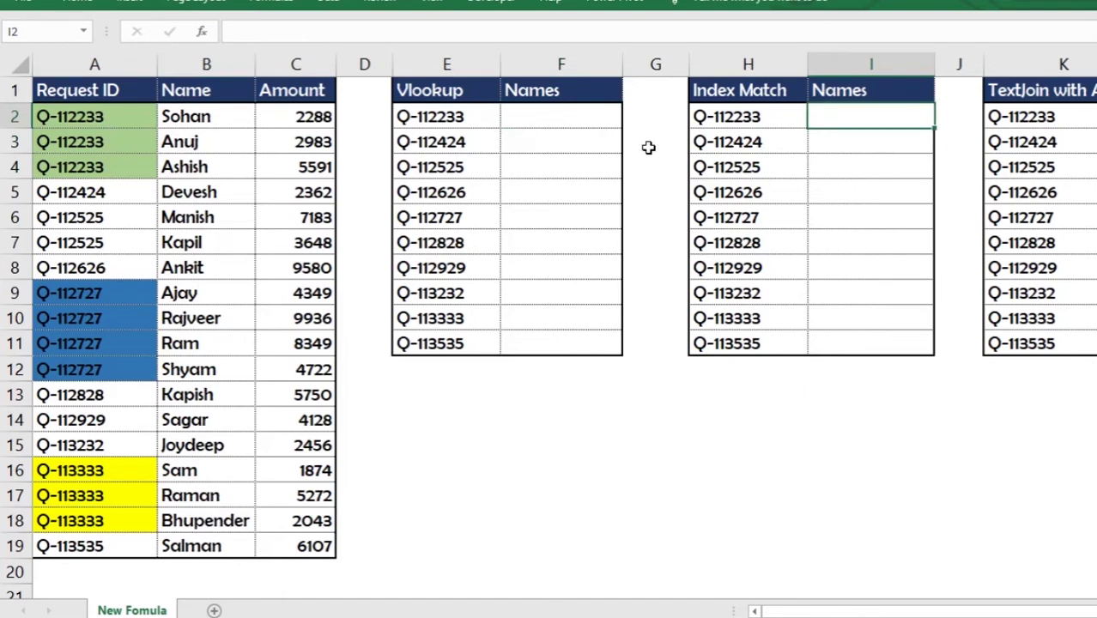
click(532, 115)
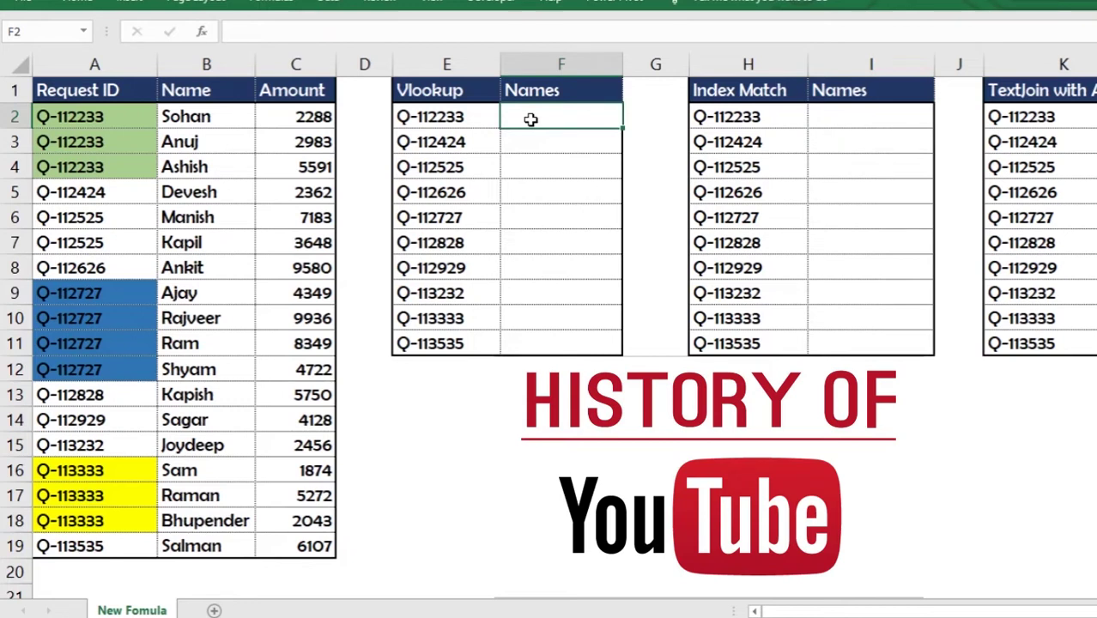
Highlight the Request IDs and the three names belonging to Q-112233
text(=)
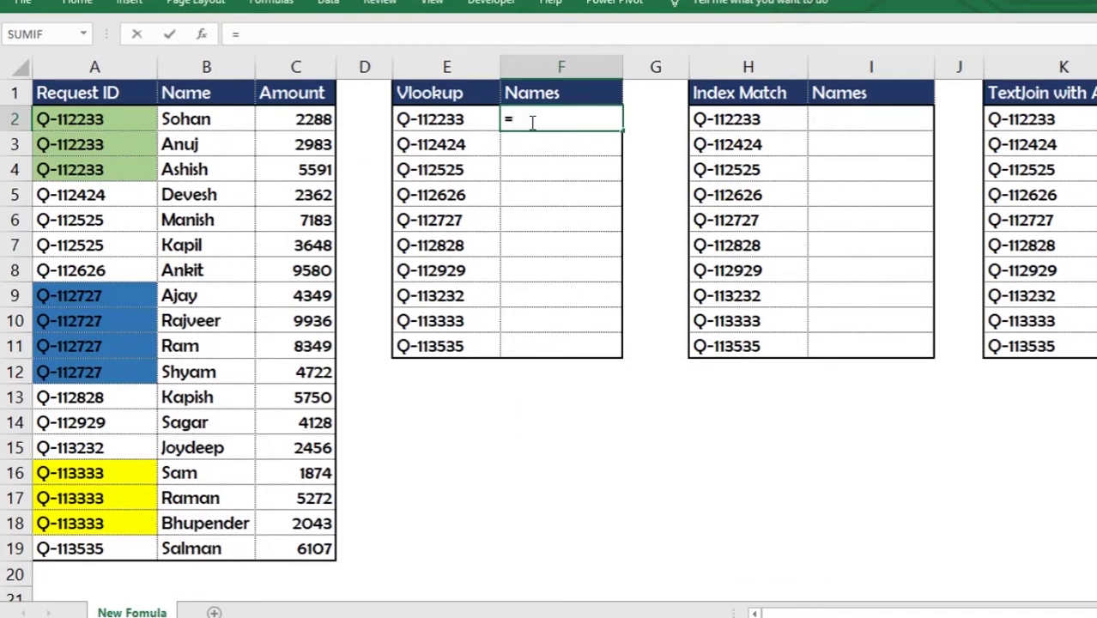
key(Escape)
mouse_move(122, 127)
mouse_down()
mouse_move(96, 564)
mouse_move(96, 552)
mouse_up()
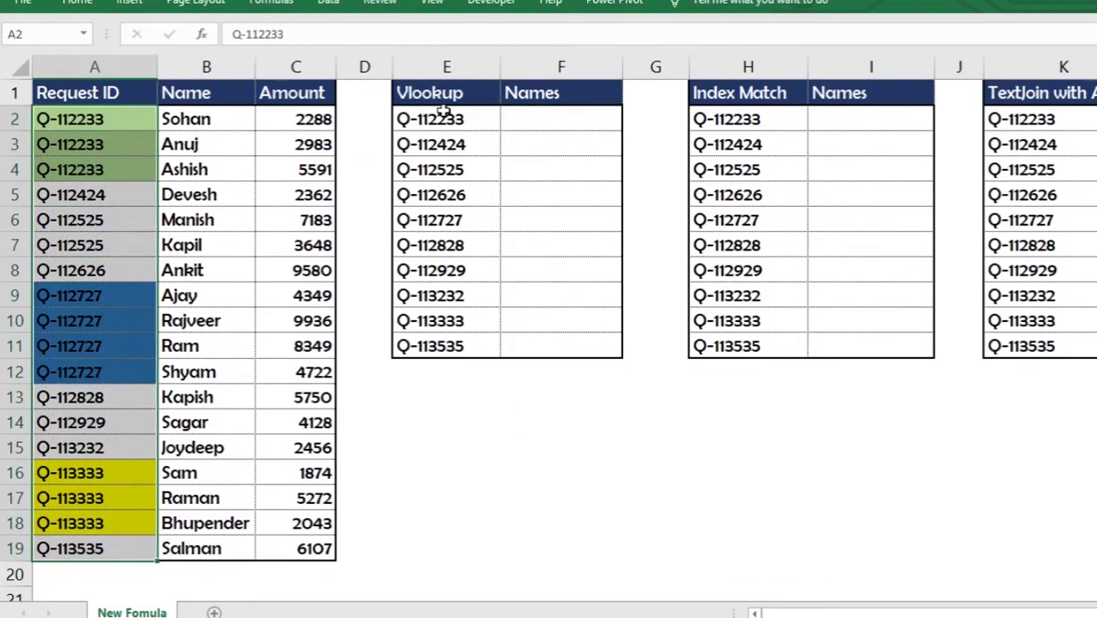
drag(443, 118, 468, 343)
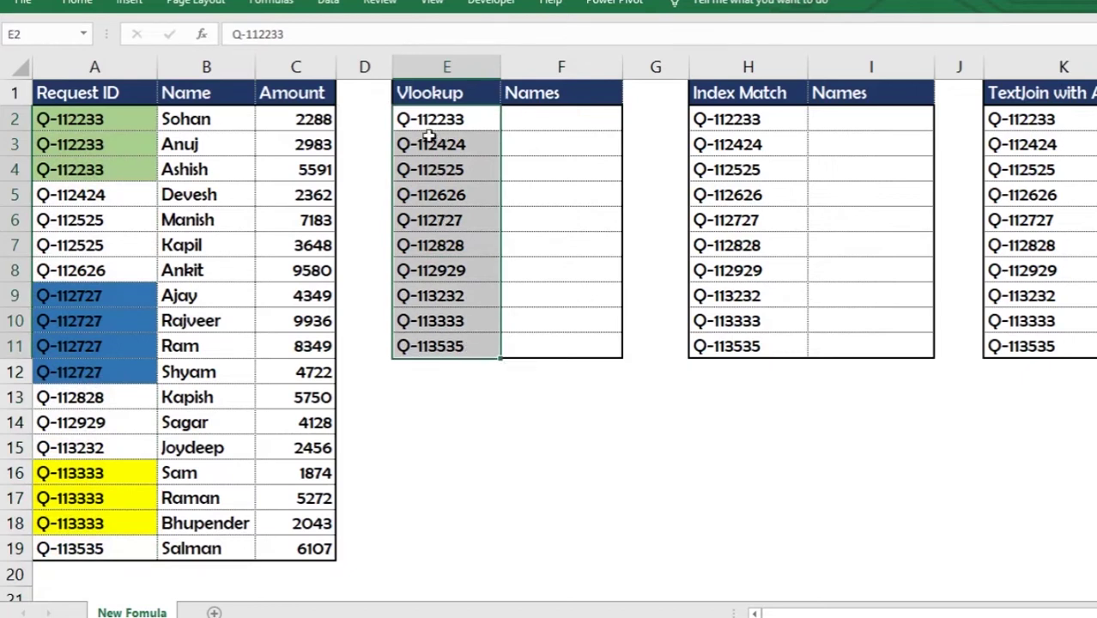
click(90, 129)
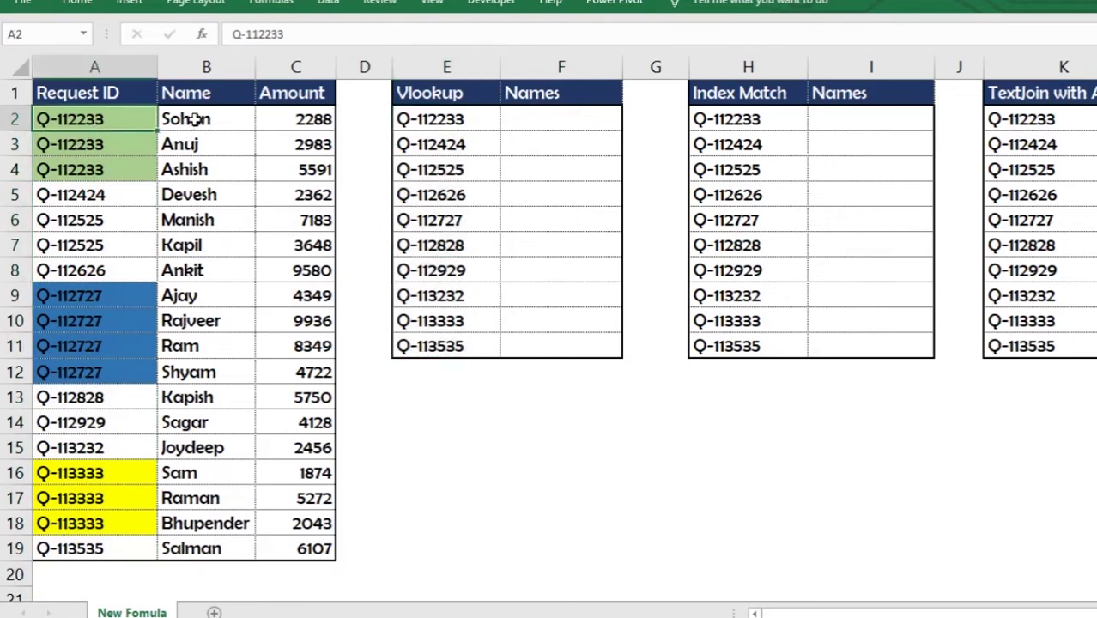
click(193, 121)
click(190, 144)
click(215, 174)
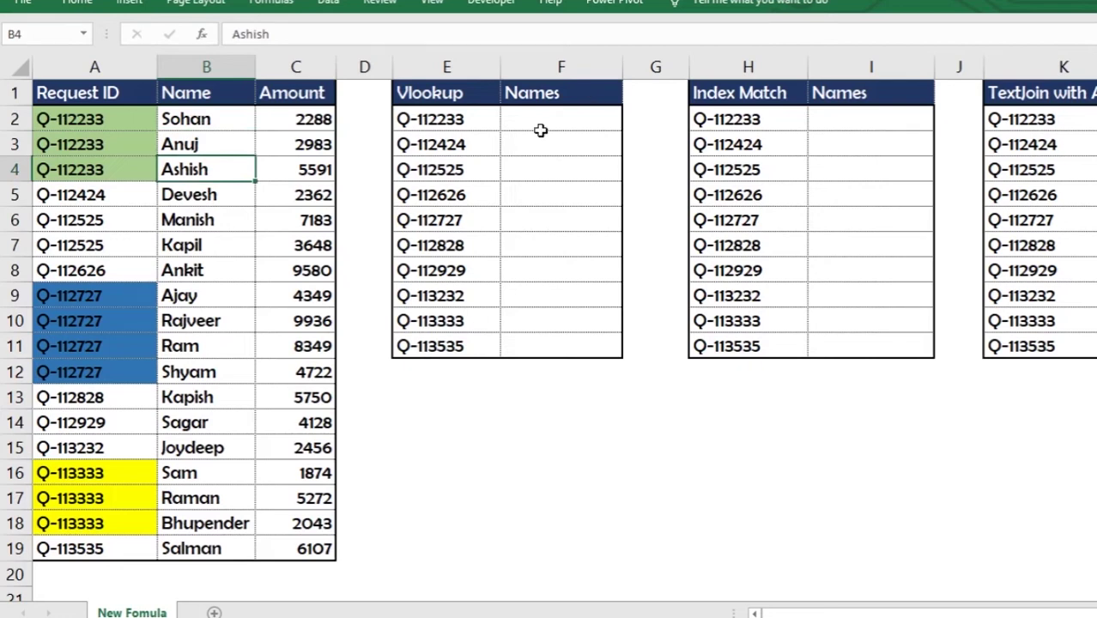
Enter =VLOOKUP(E2,A:B,2,0) in F2
click(566, 117)
text(l)
key(Tab)
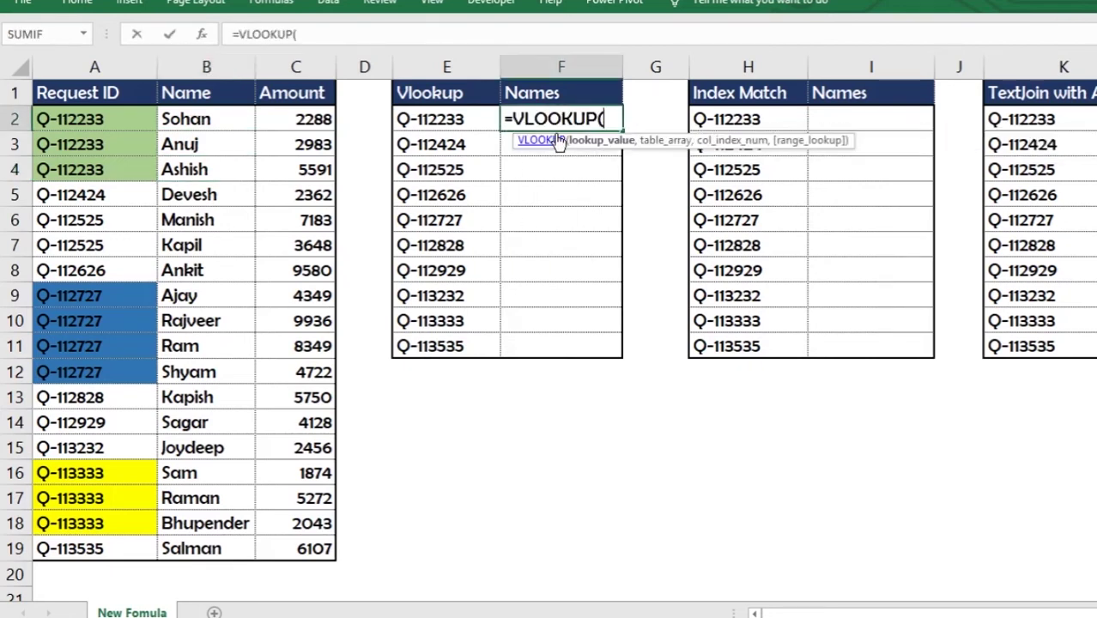
click(455, 112)
text(,)
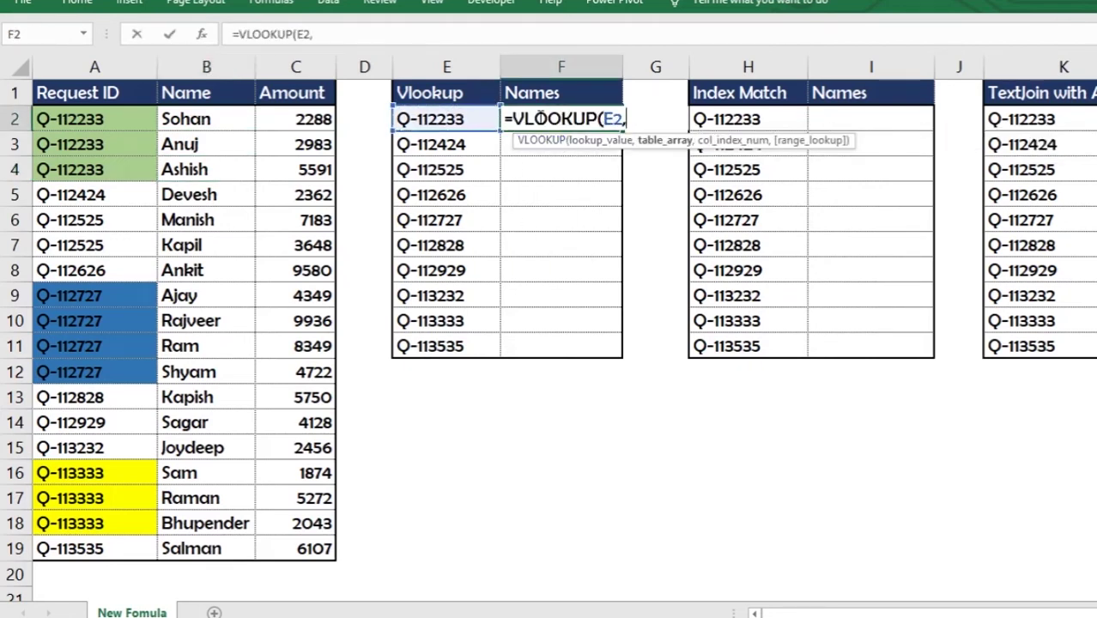
drag(96, 69, 206, 67)
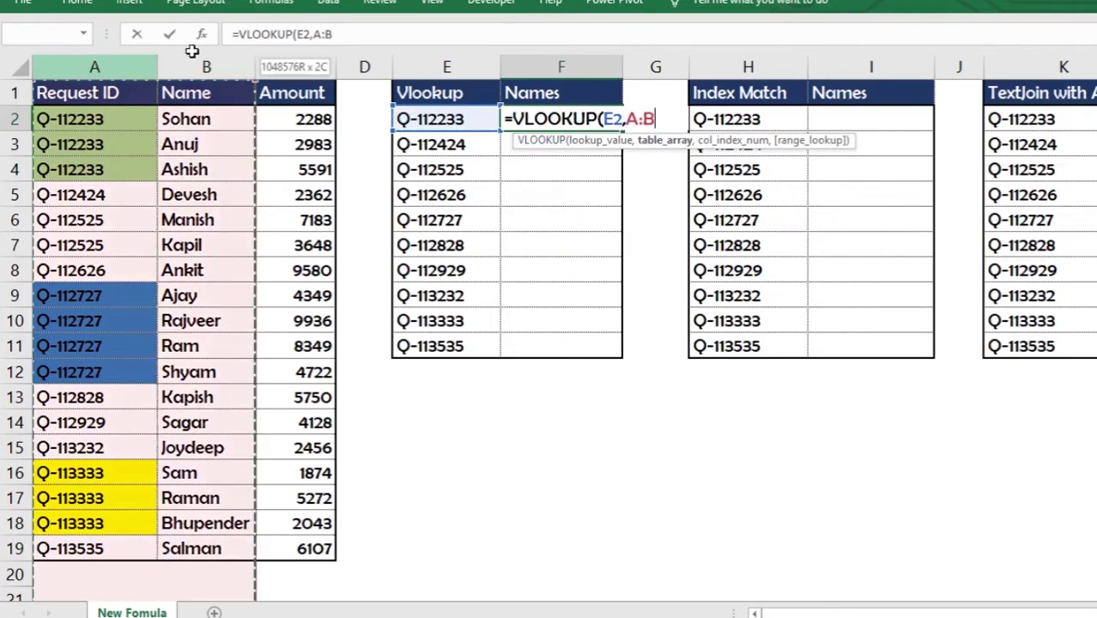
text(,2)
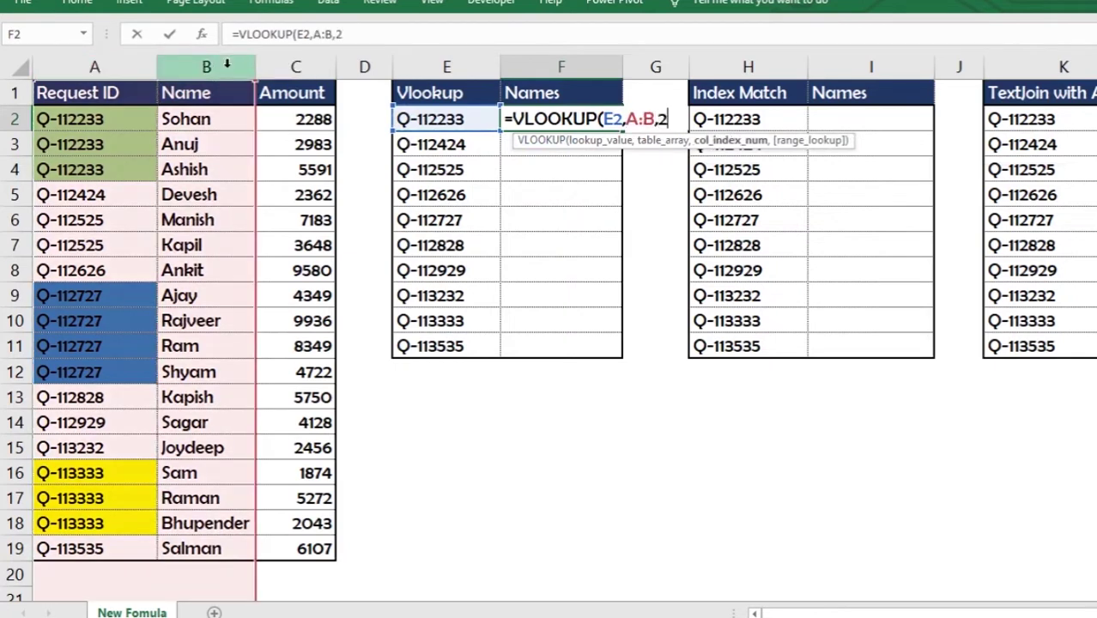
text(,0)
key(ctrl+Return)
Copy the F2 VLOOKUP formula into F3:F11
key(ctrl+c)
drag(562, 118, 561, 346)
key(ctrl+v)
click(582, 118)
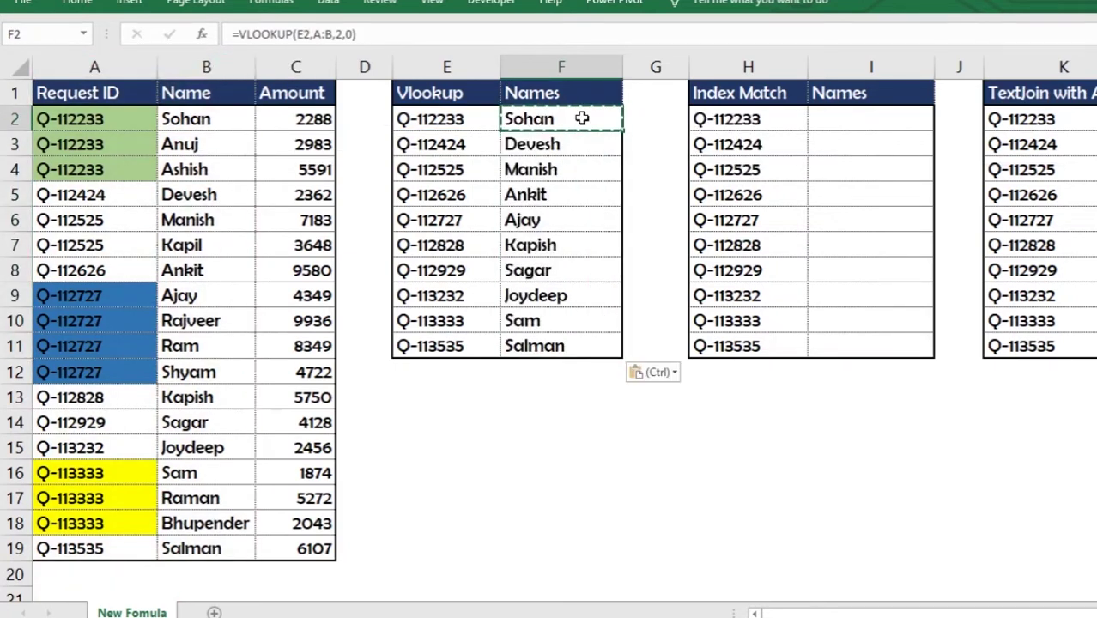
key(Escape)
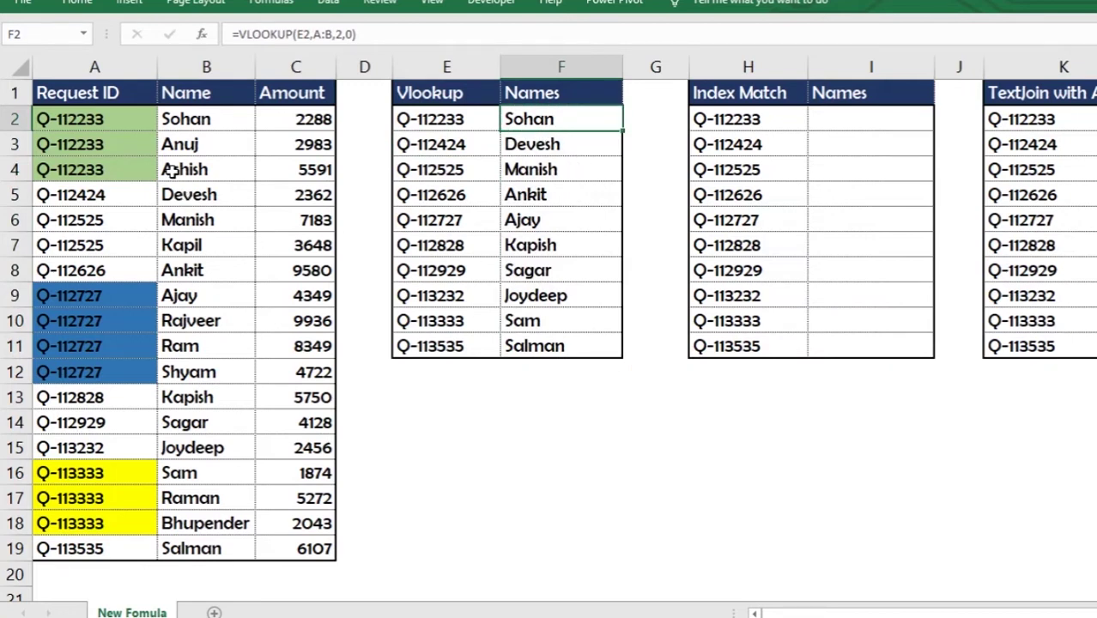
Show that VLOOKUP misses Anuj and Ashish, the other names for Q-112233
click(100, 121)
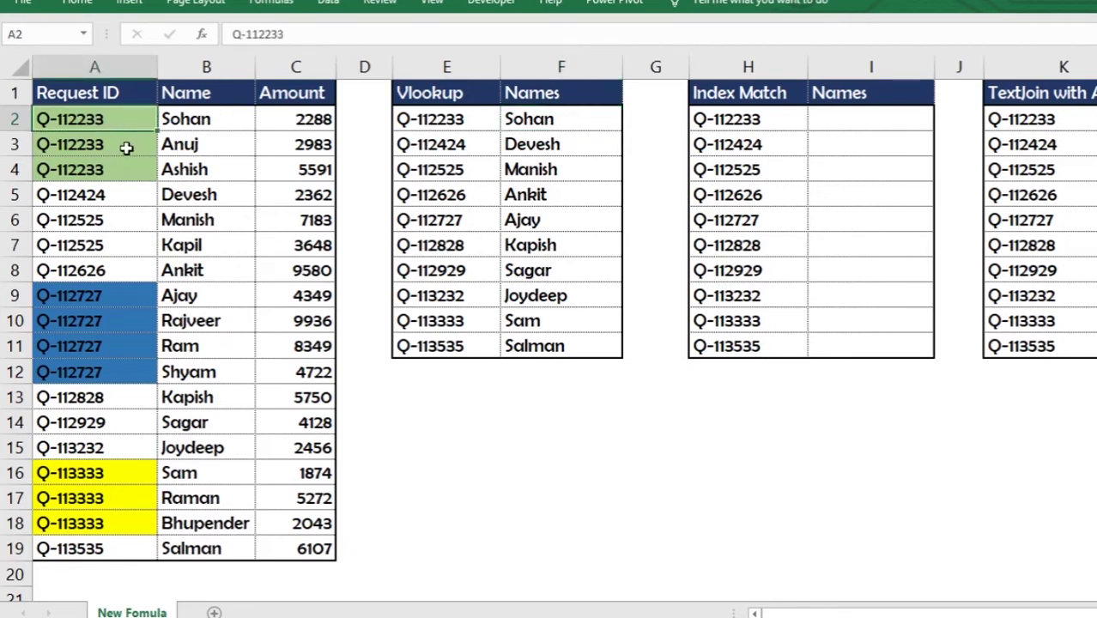
click(128, 144)
click(112, 171)
click(138, 145)
click(124, 172)
click(138, 145)
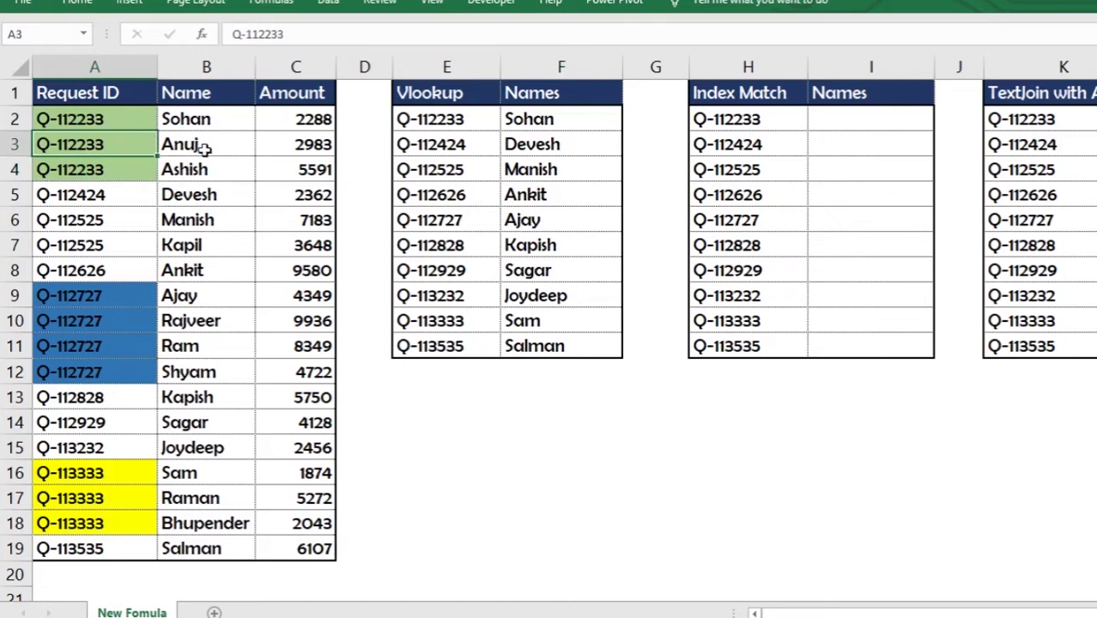
drag(196, 140, 191, 169)
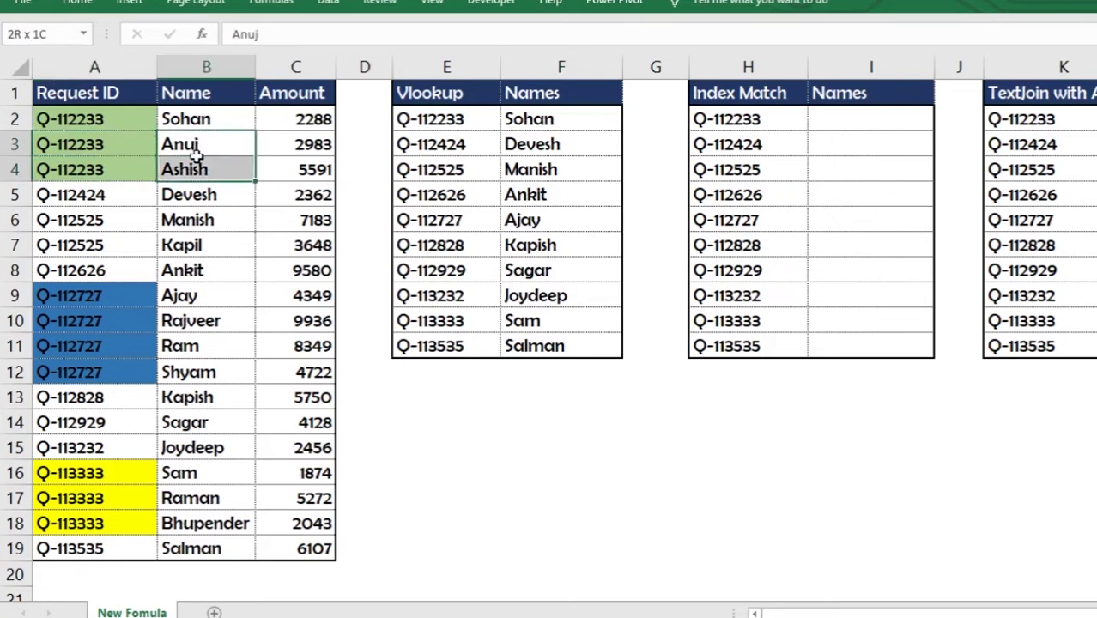
click(99, 120)
click(448, 141)
click(497, 119)
click(567, 124)
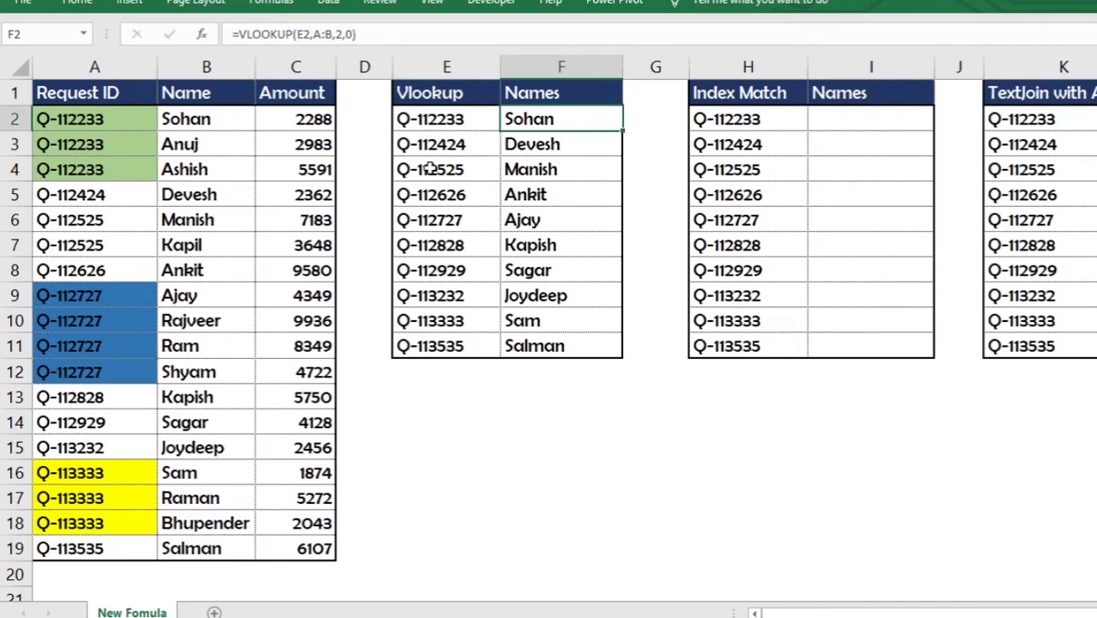
click(455, 119)
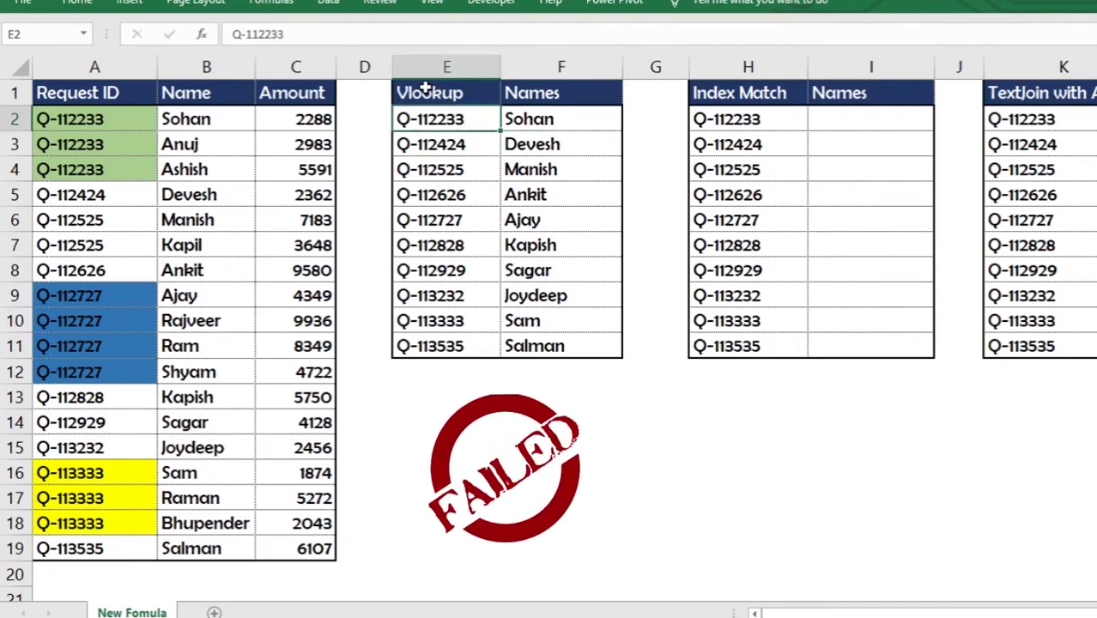
click(874, 108)
text(=)
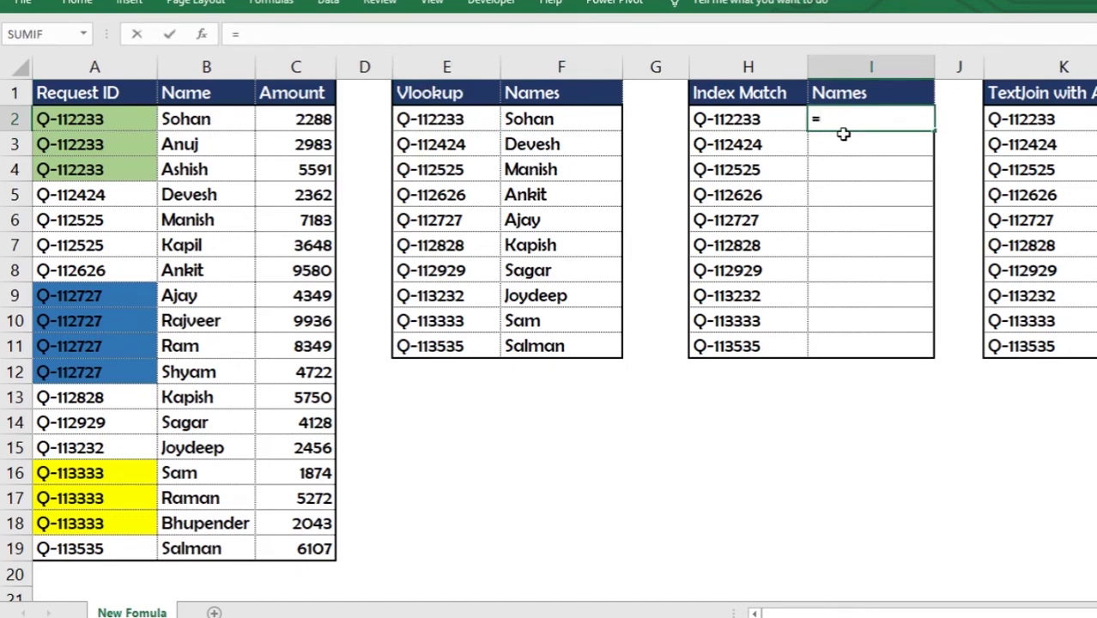
Enter =INDEX(B:B,MATCH(H2,A:A,0)) in I2
text(INDEX()
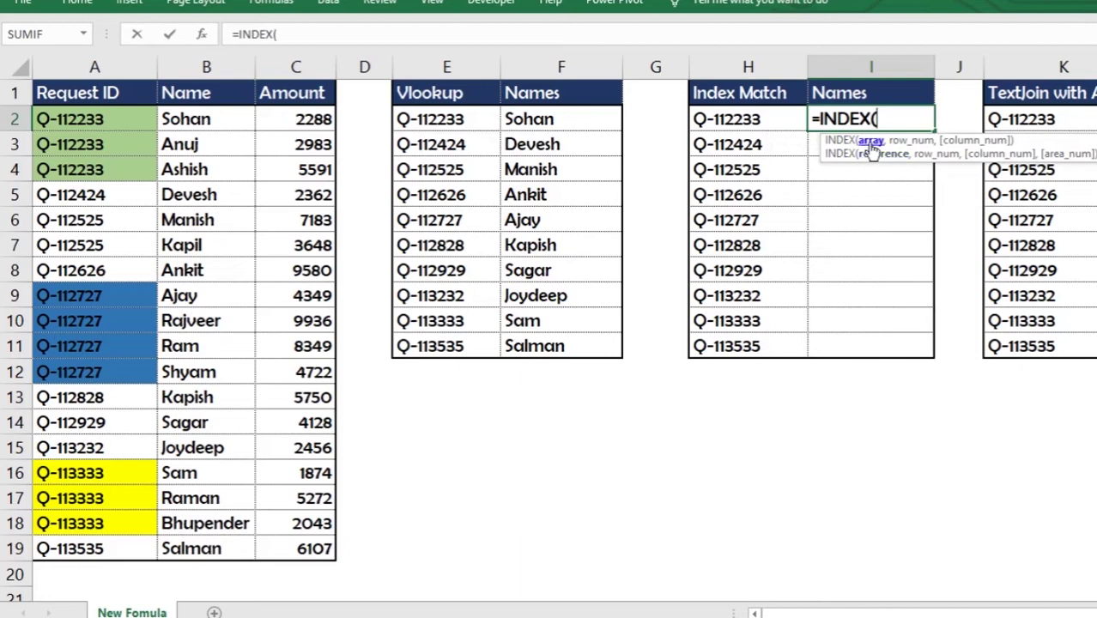
click(223, 58)
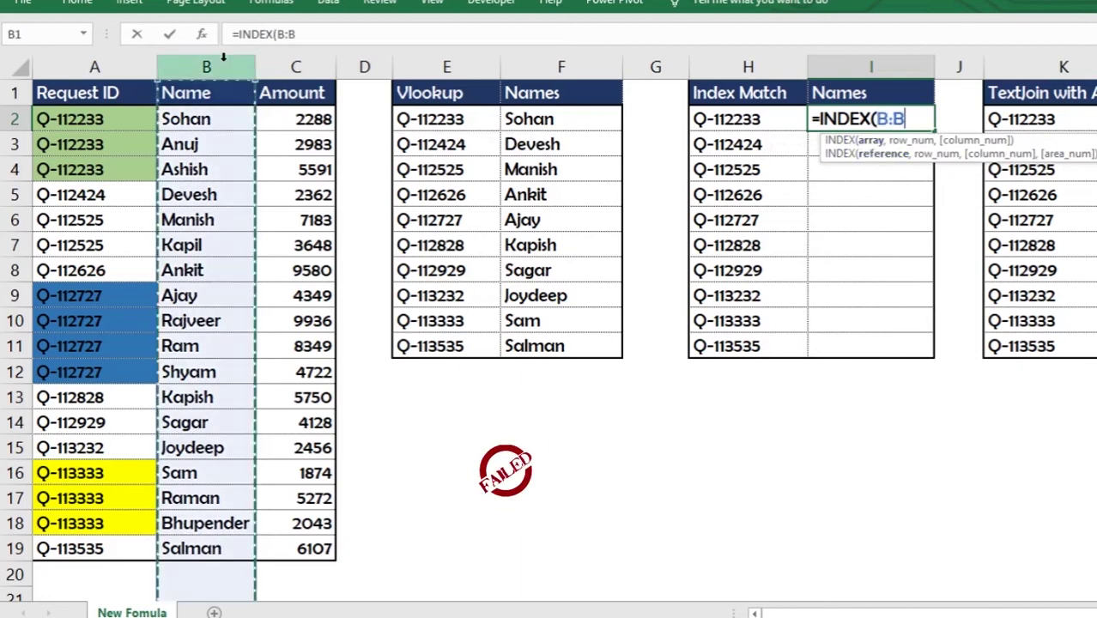
text(,mat)
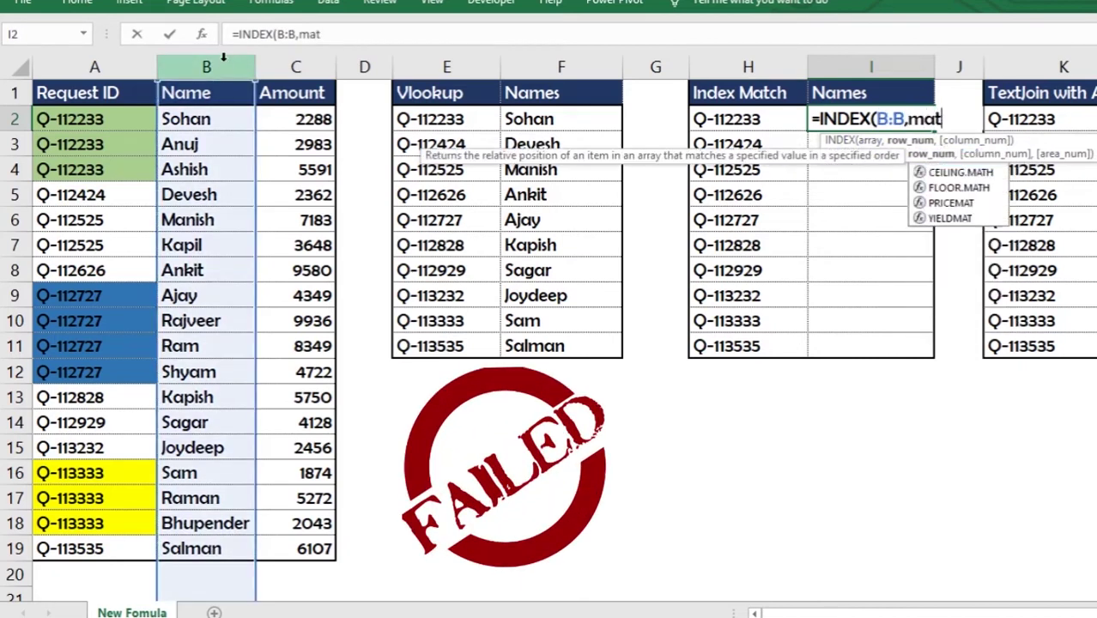
key(Tab)
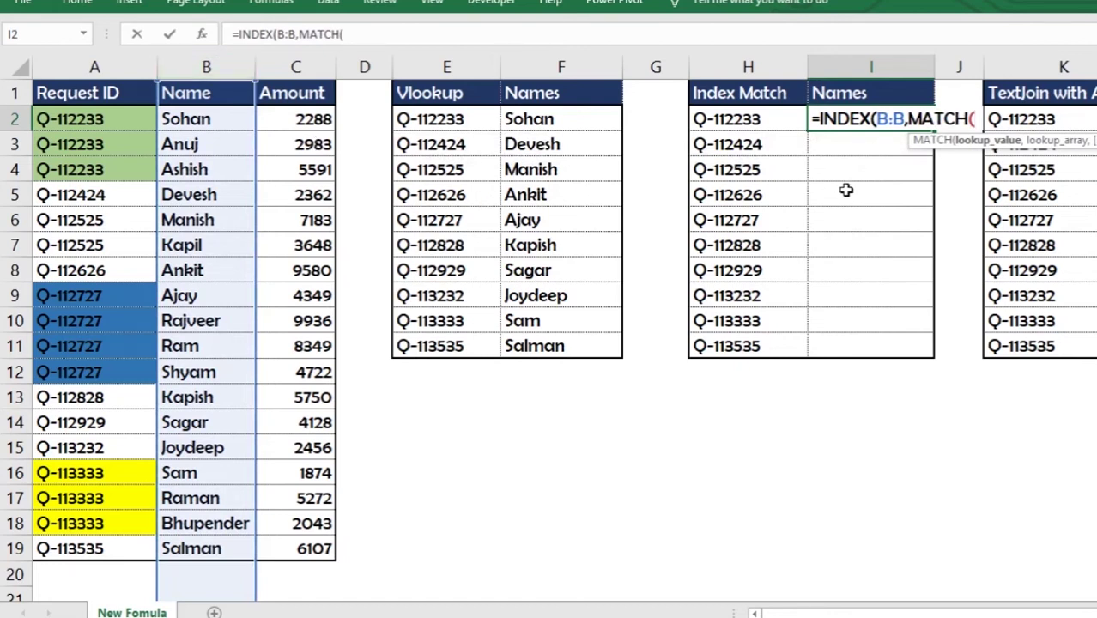
click(726, 120)
text(,)
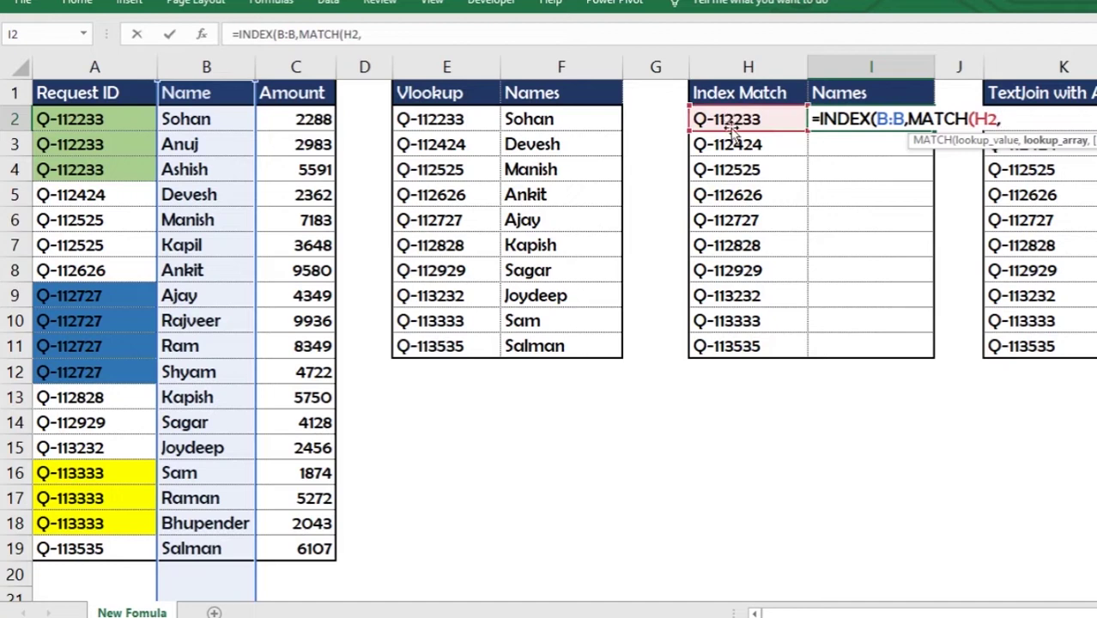
click(95, 66)
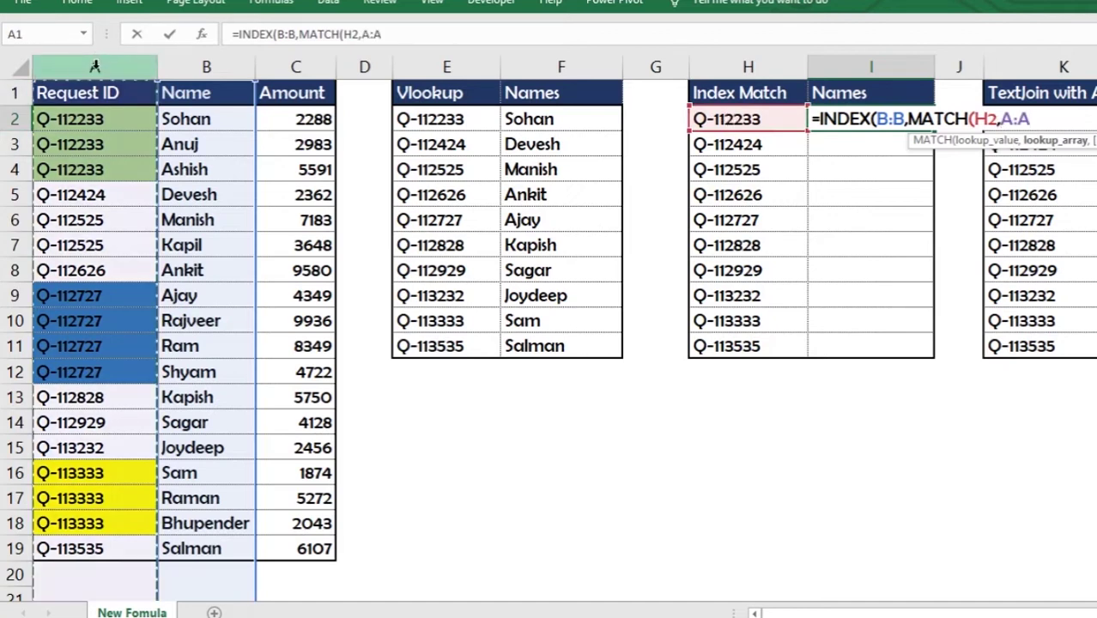
text(,0))
key(Return)
Paste only the I2 formula into I3:I11 and compare I2 with Q-112233's names
click(876, 119)
key(ctrl+c)
click(793, 153)
key(Right)
shift+click(895, 350)
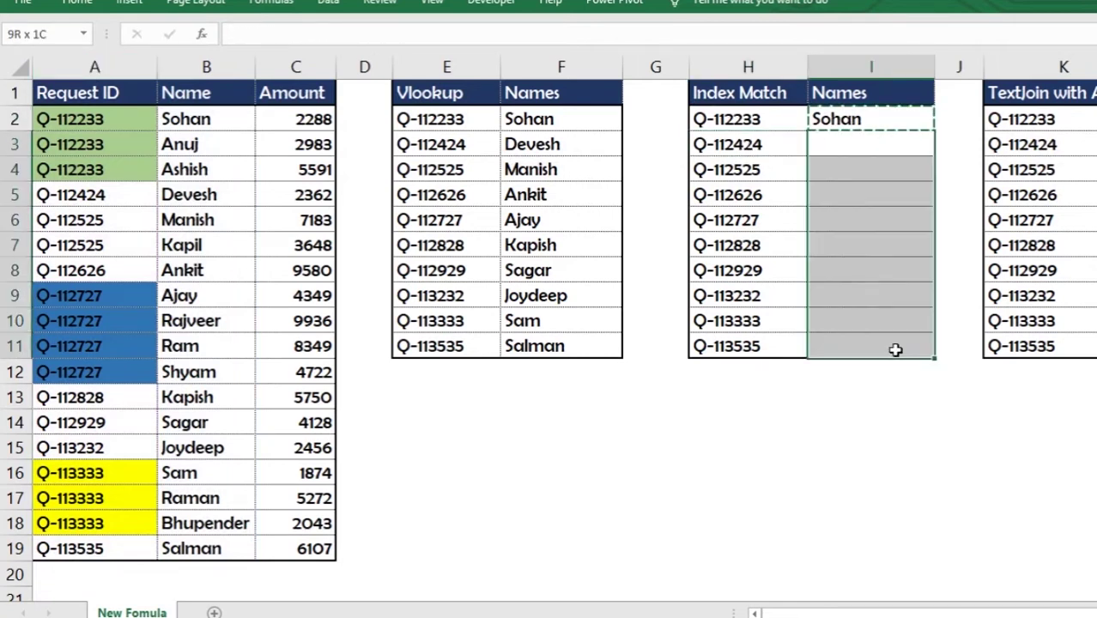
key(ctrl+alt+v)
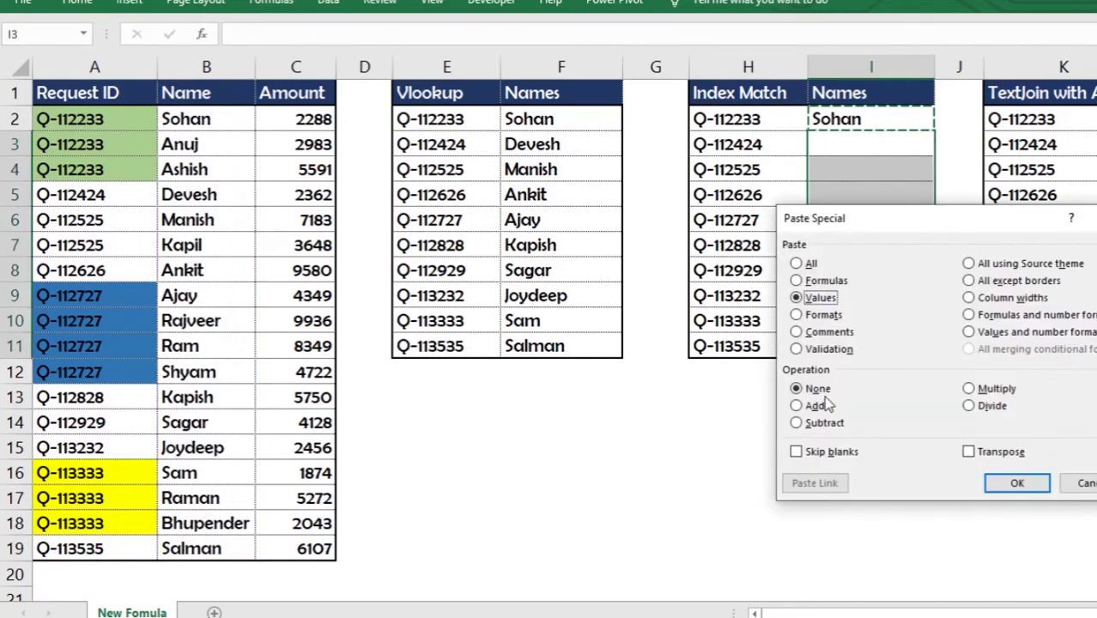
click(837, 290)
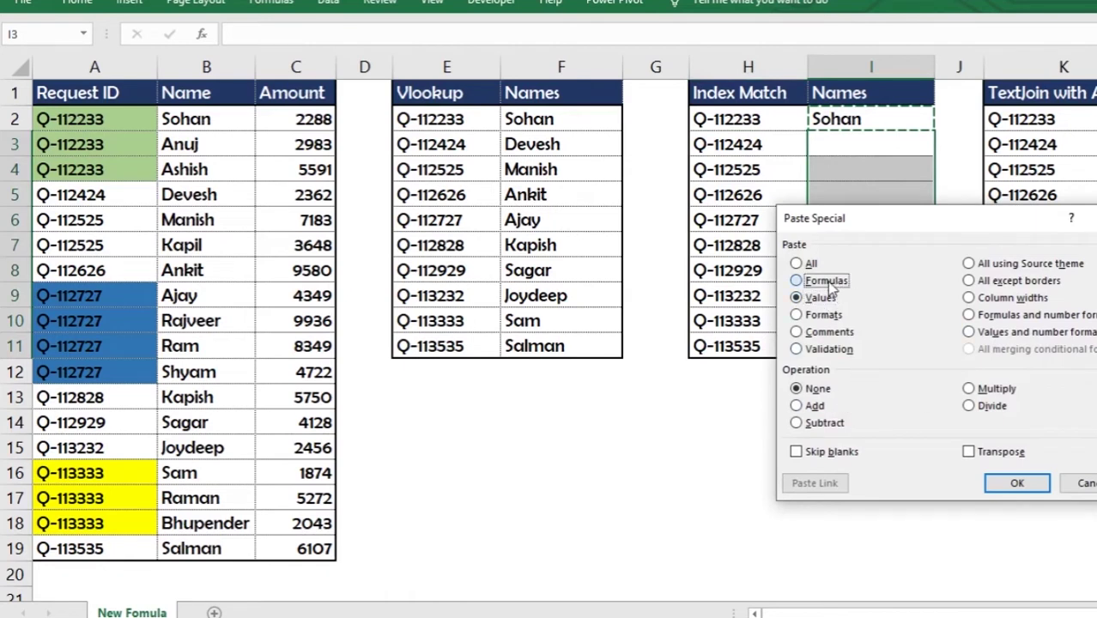
key(Return)
click(853, 119)
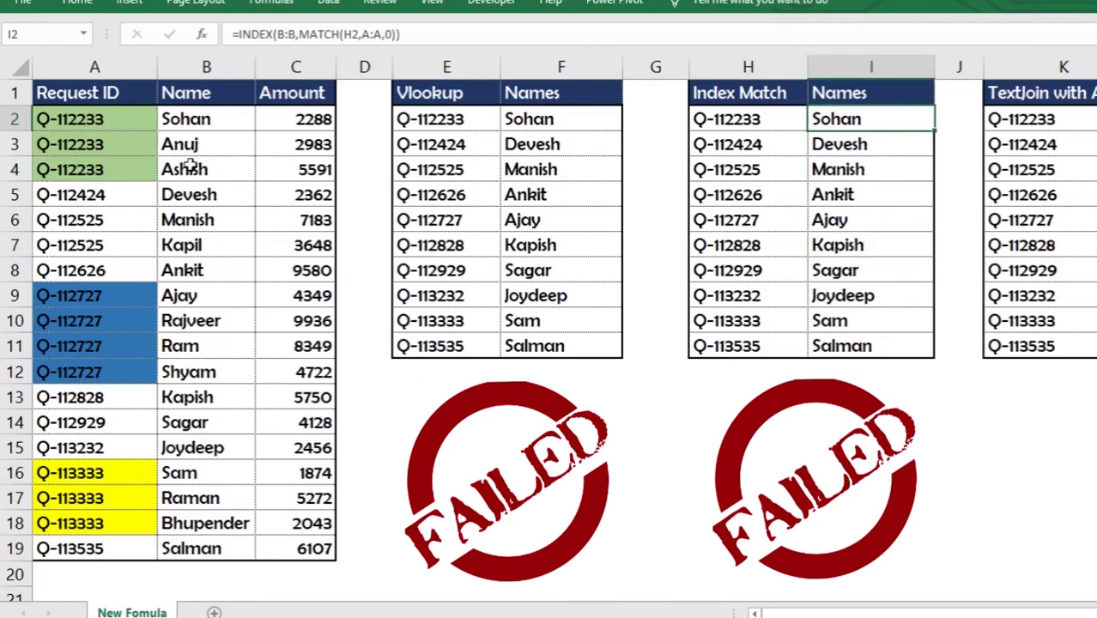
drag(104, 118, 88, 169)
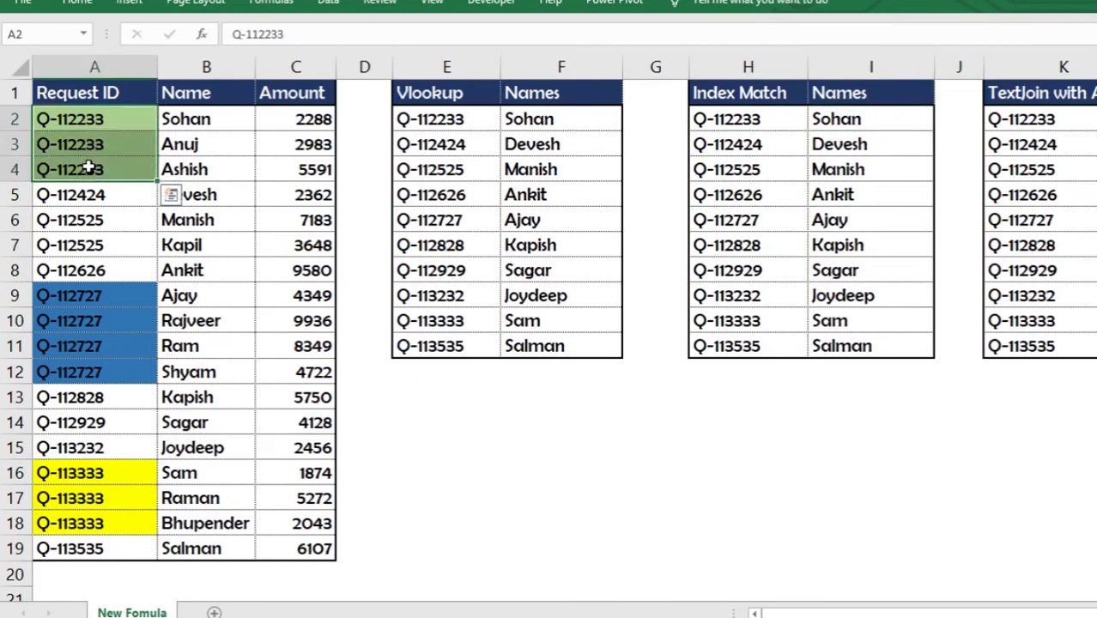
drag(219, 120, 206, 159)
click(848, 121)
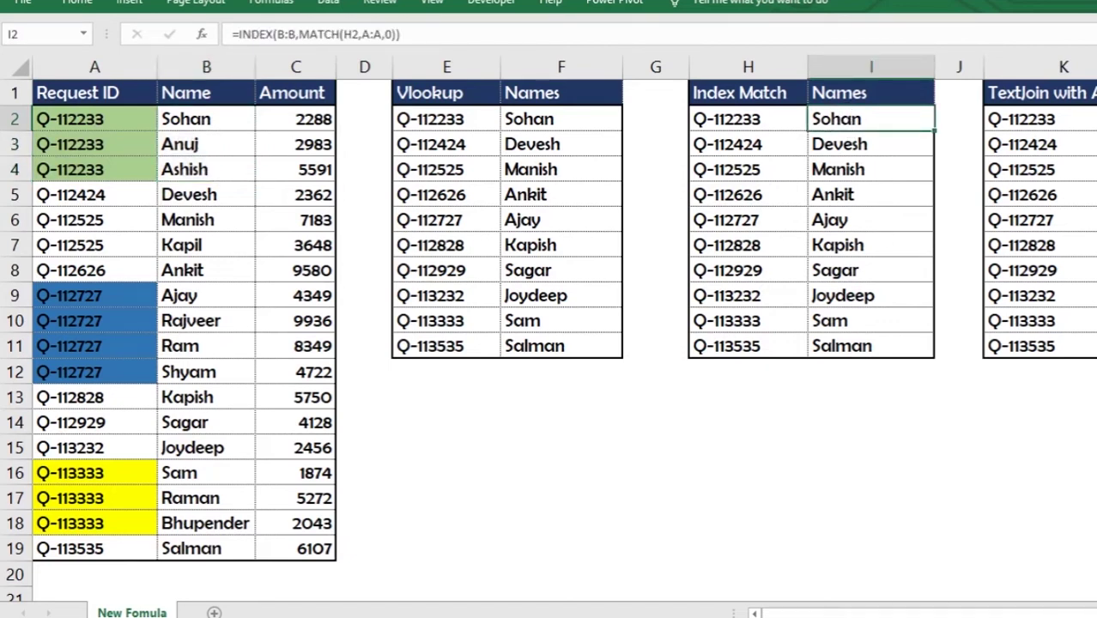
Hide columns E through I so the TextJoin table sits beside the data
drag(854, 64, 446, 64)
key(ctrl+0)
click(632, 119)
drag(732, 74, 778, 79)
Enter =IF(K2=A:A,B:B,"") in M2, which returns Sohan
click(810, 127)
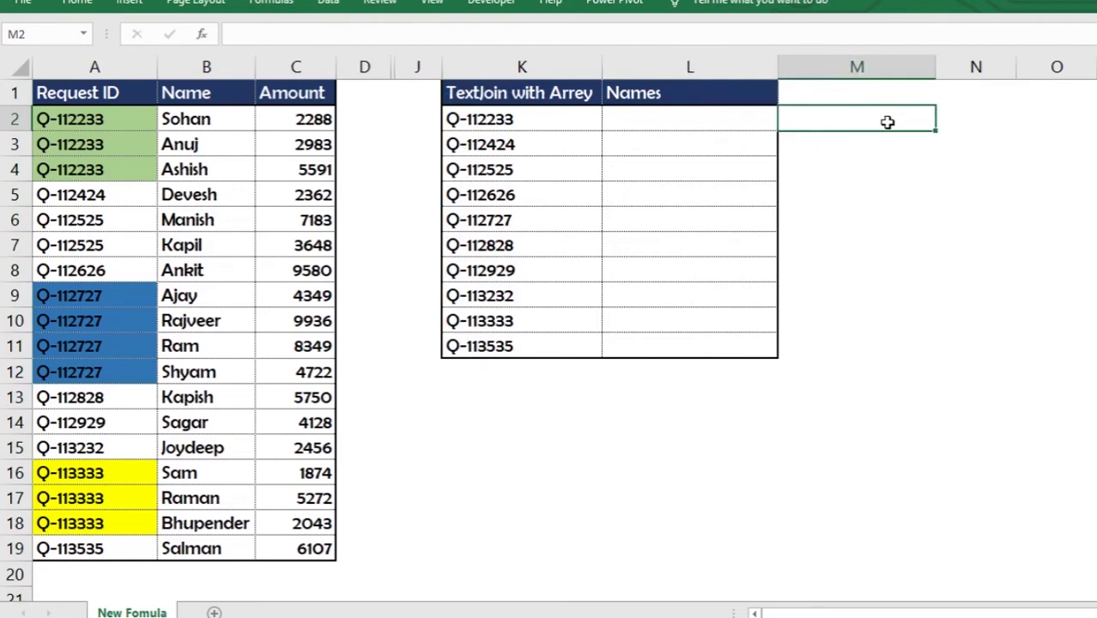
key(Right)
key(Left)
text(=if()
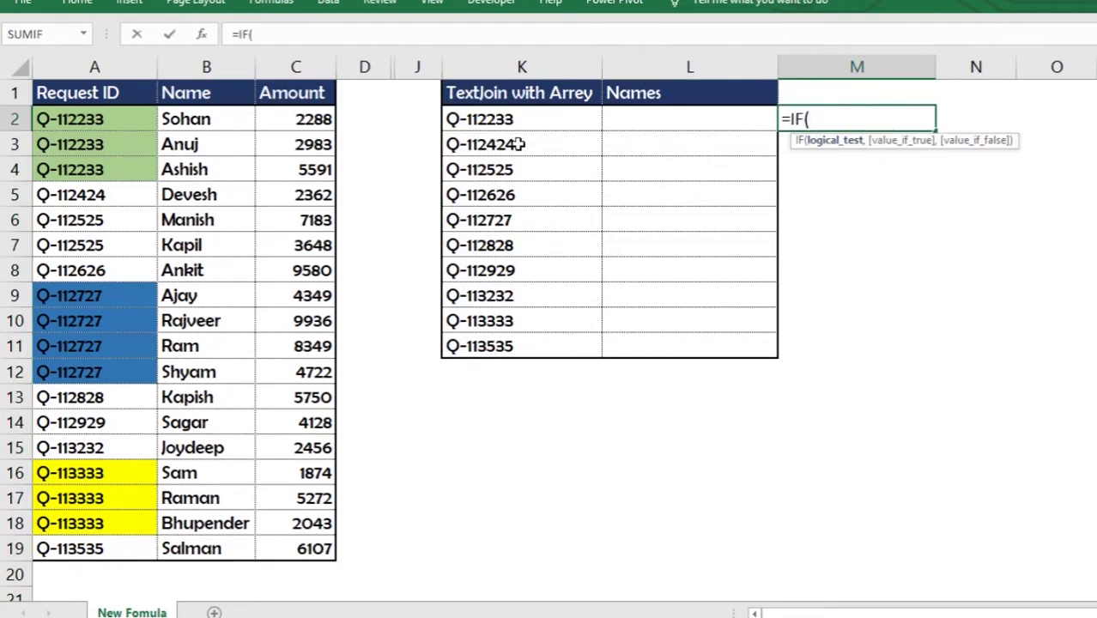
click(501, 119)
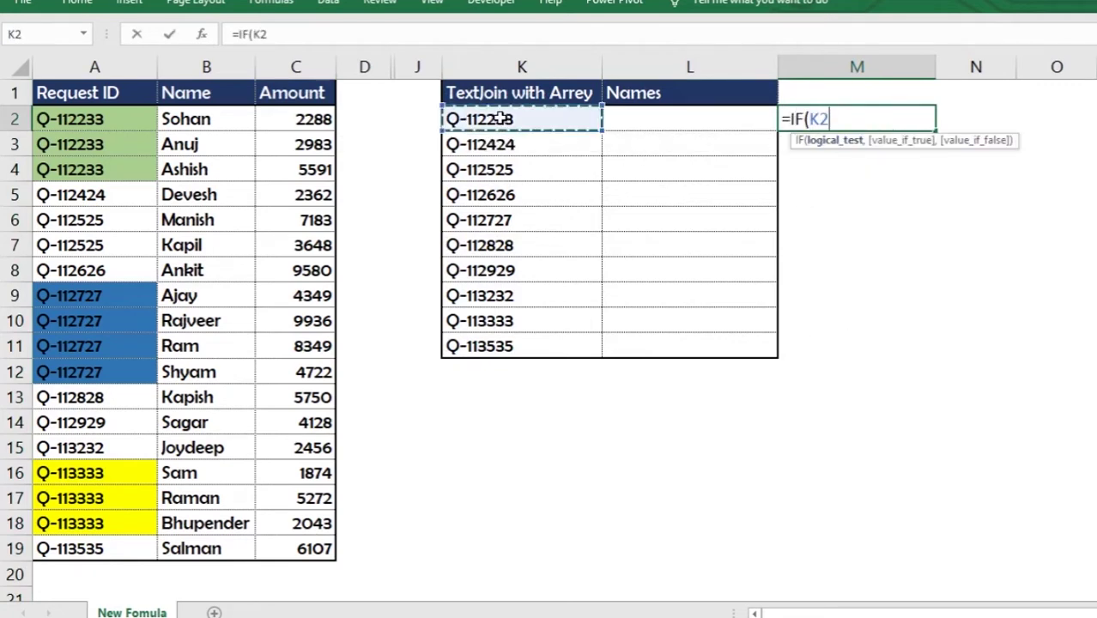
text(=)
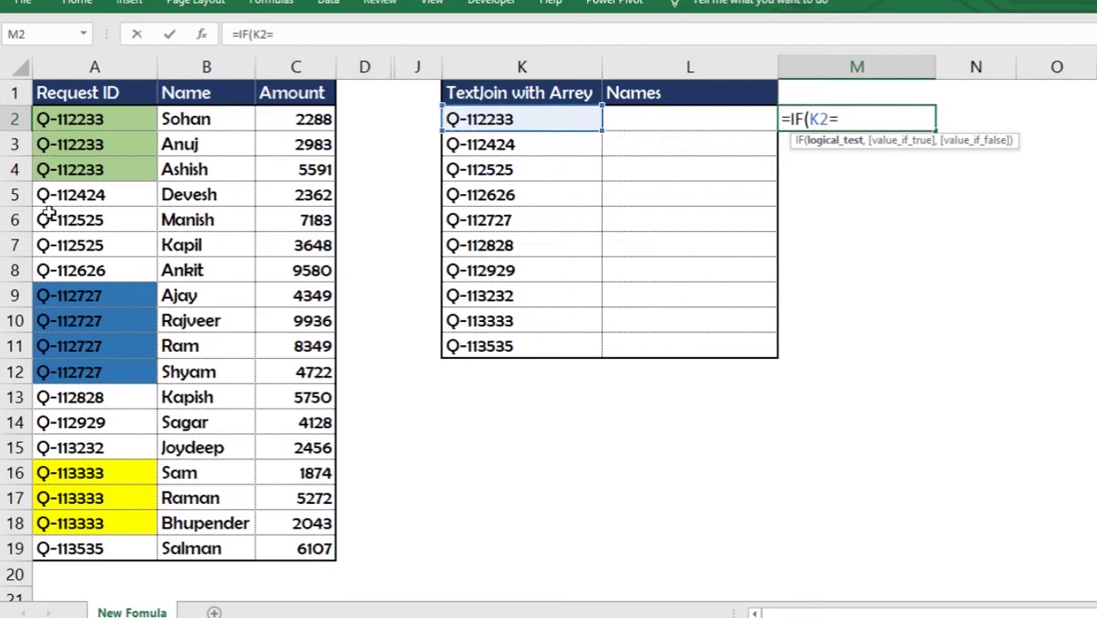
click(123, 62)
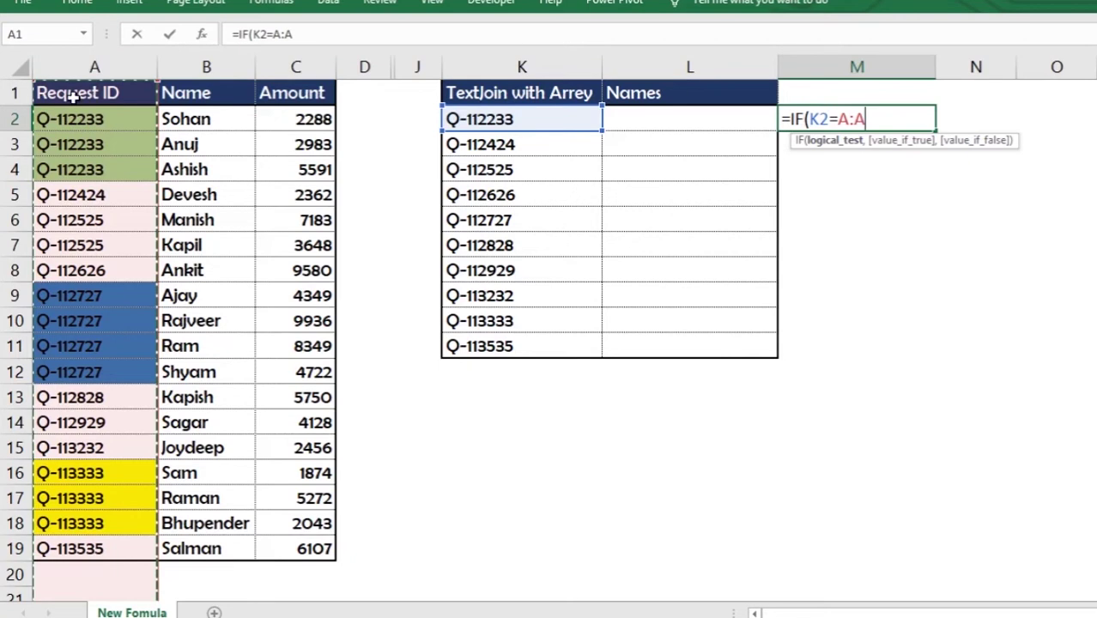
text(,)
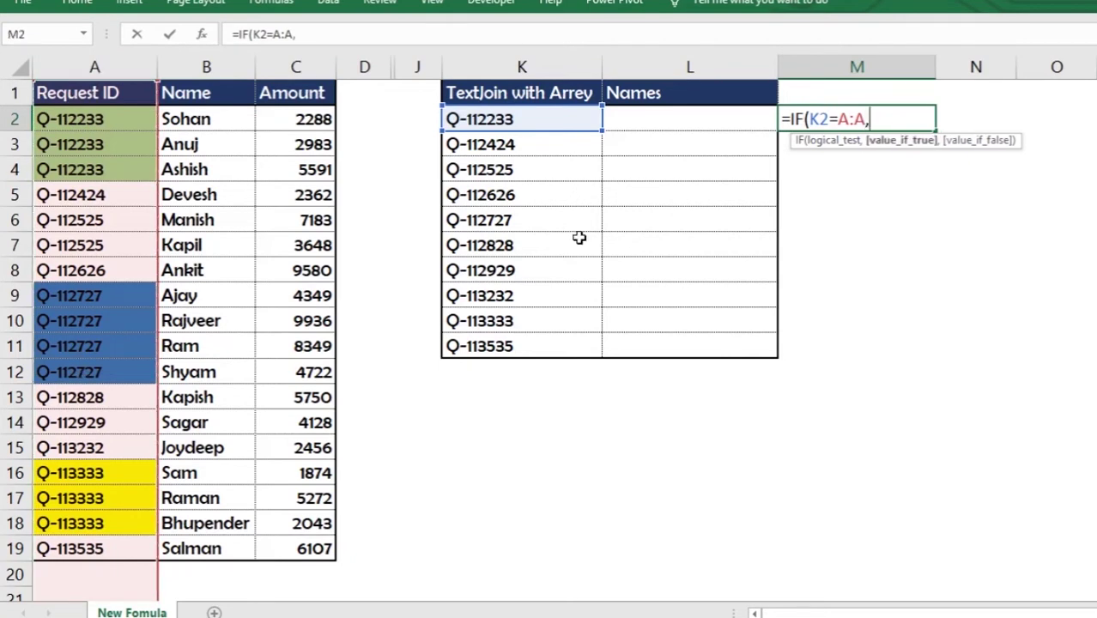
click(208, 67)
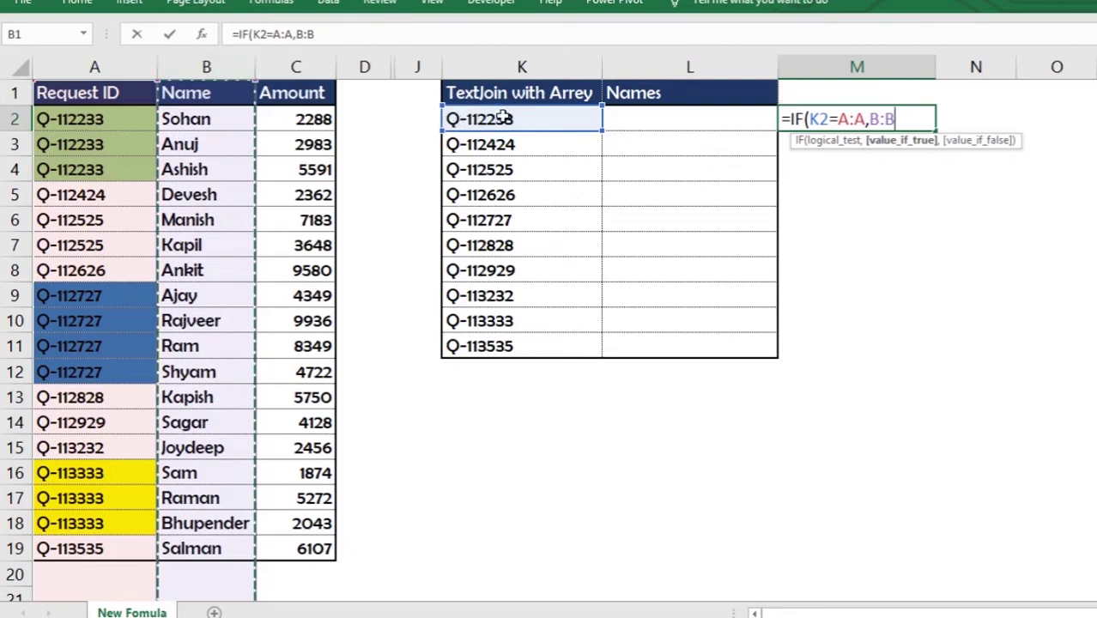
text(,)
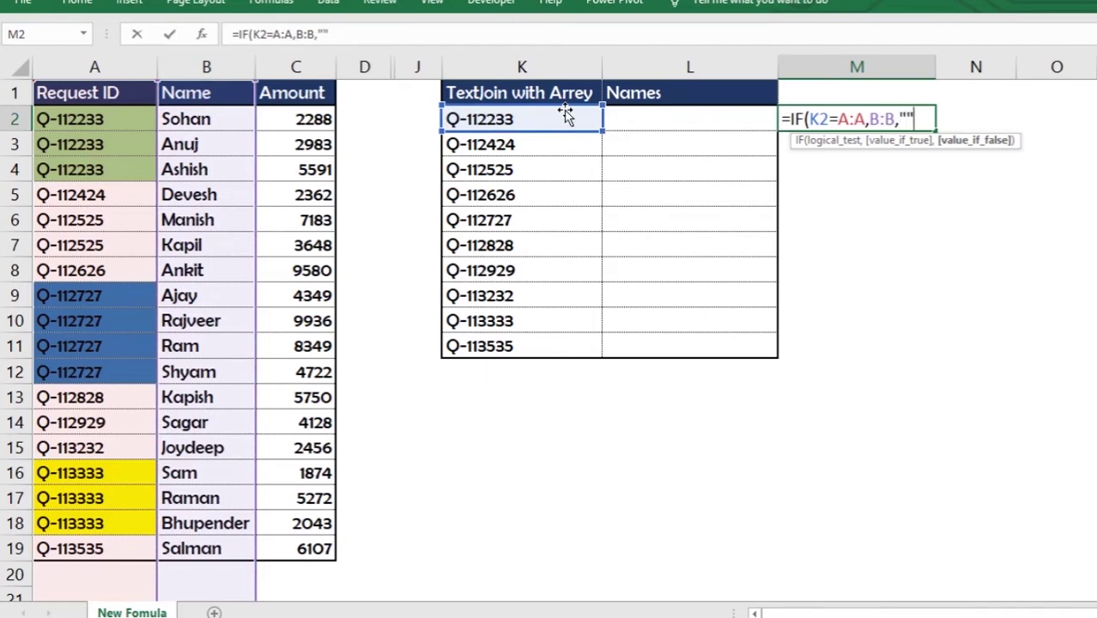
text())
key(Return)
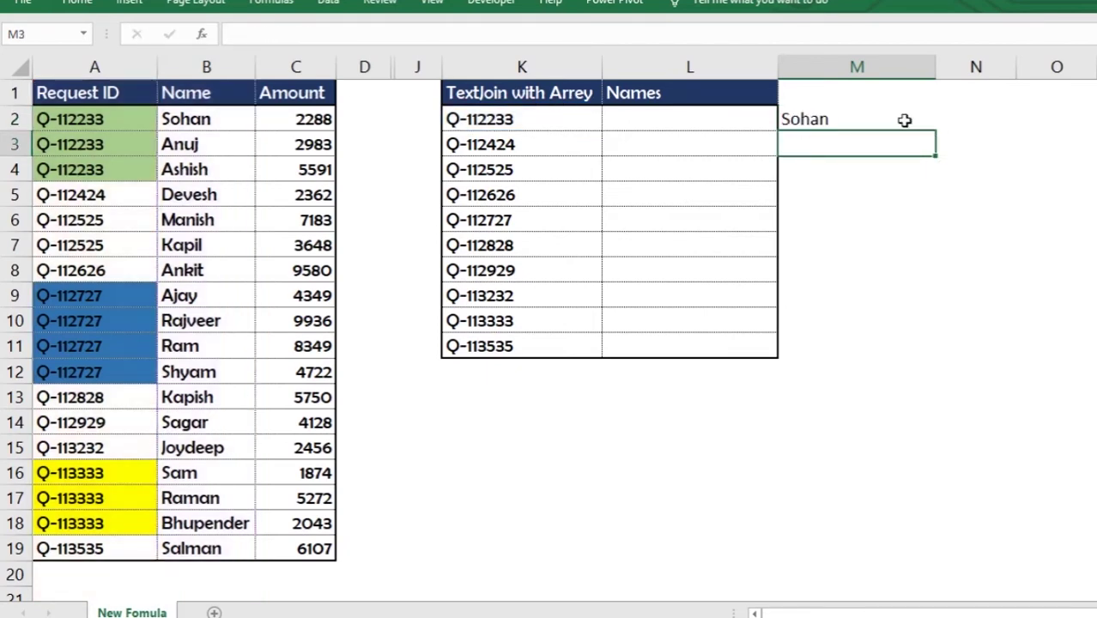
Copy the M2 IF formula into M3, M4 and M7
click(908, 120)
key(ctrl+c)
click(848, 144)
key(ctrl+v)
click(844, 170)
key(ctrl+v)
click(824, 194)
click(836, 238)
key(ctrl+v)
Check the blank-returning copies in M3, M4 and M6, then start a formula in N2
double_click(829, 146)
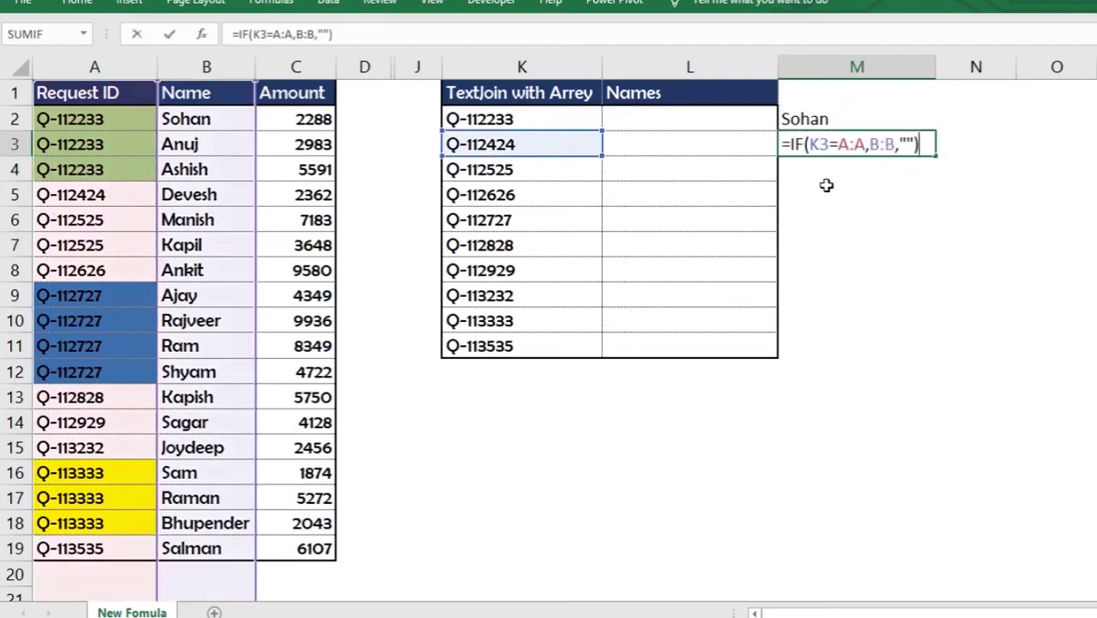
click(828, 185)
click(832, 225)
click(848, 166)
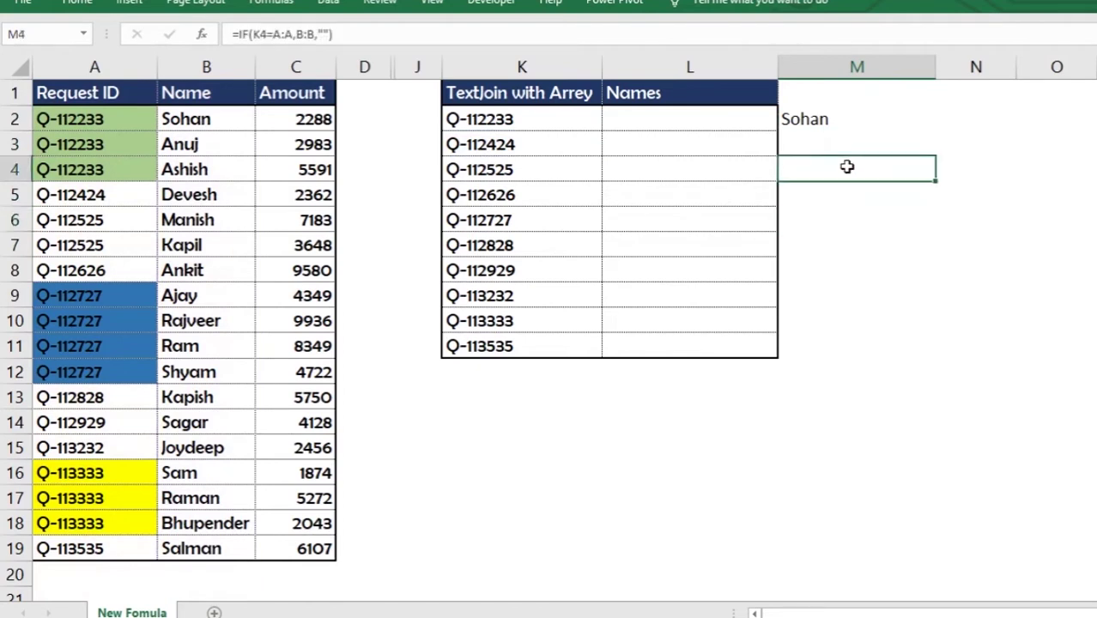
click(838, 139)
click(798, 120)
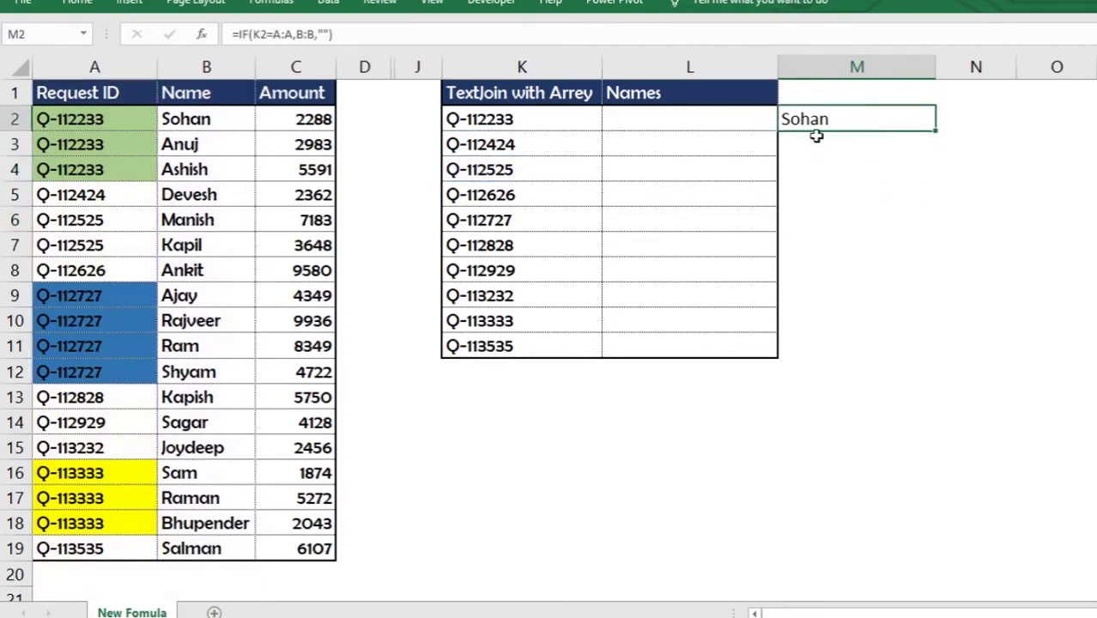
click(963, 116)
text(=)
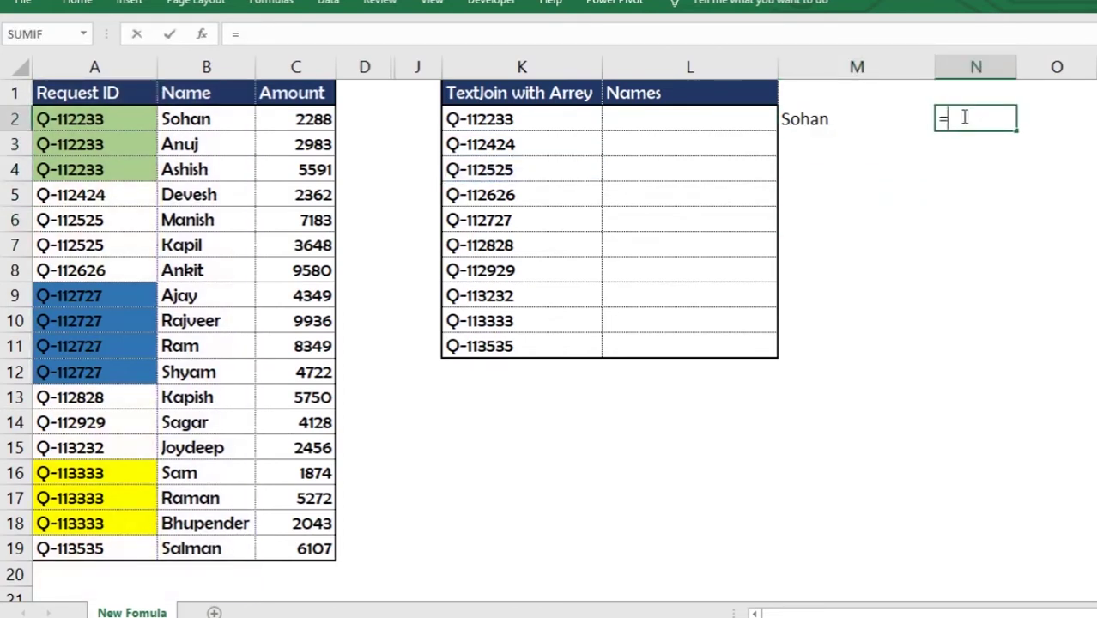
text(te)
Enter =TEXTJOIN(",",TRUE,M2) in N2, which displays Sohan
key(BackSpace)
key(BackSpace)
text(text)
key(Down)
key(Tab)
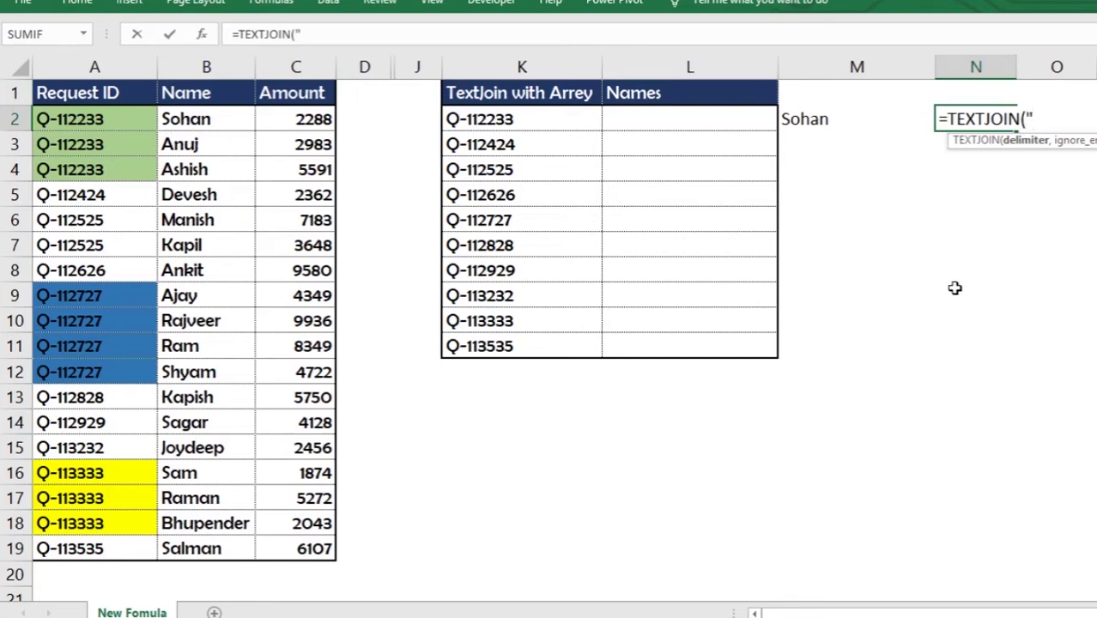
text(,",)
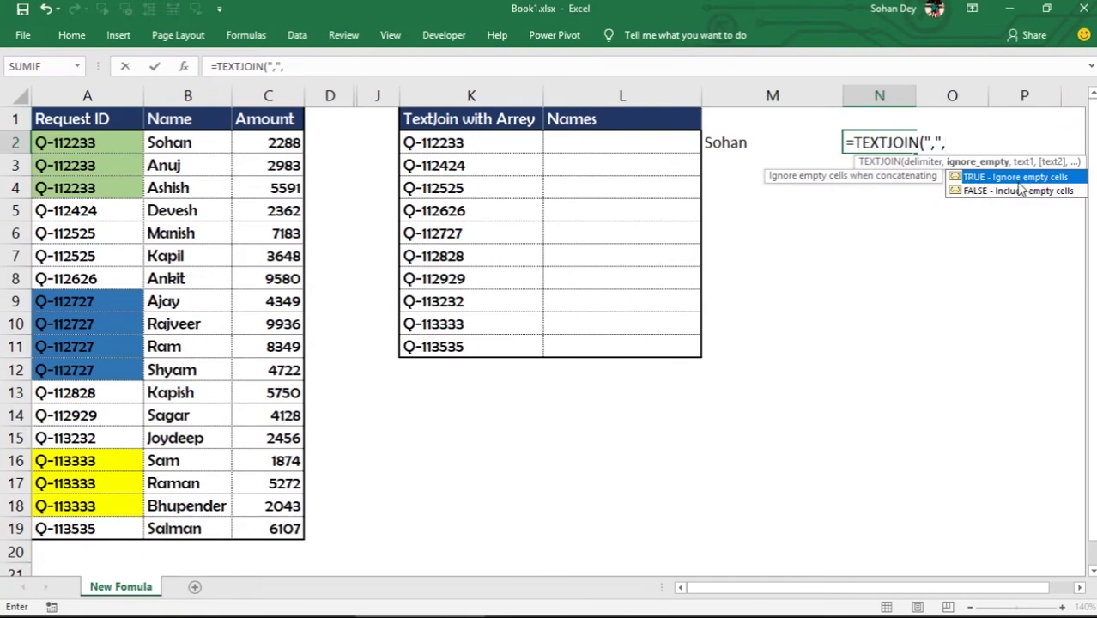
double_click(1015, 180)
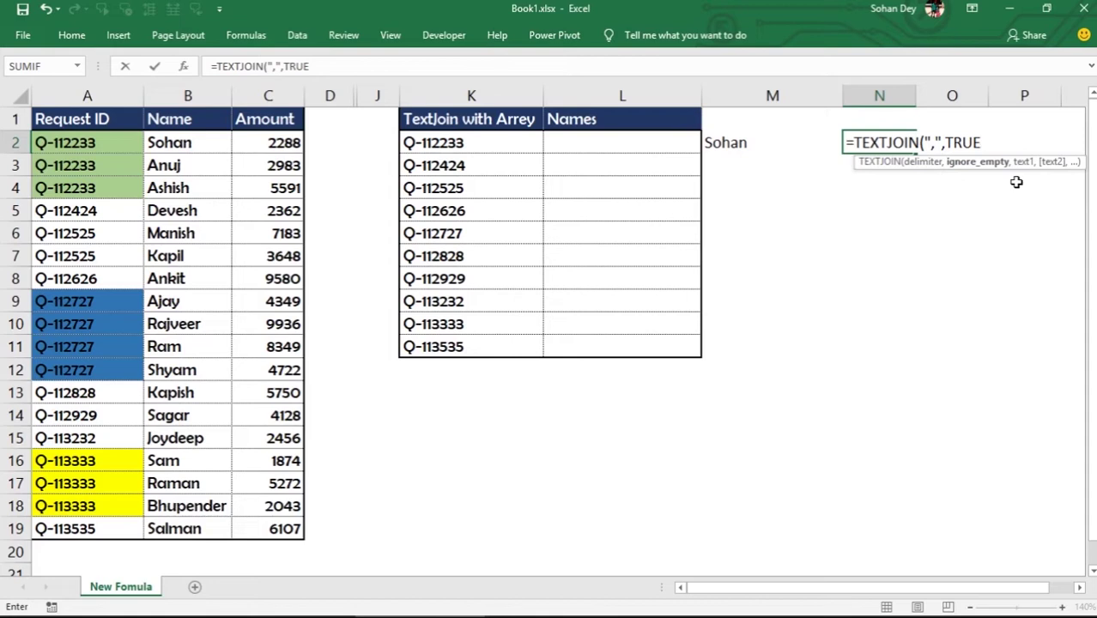
text(,)
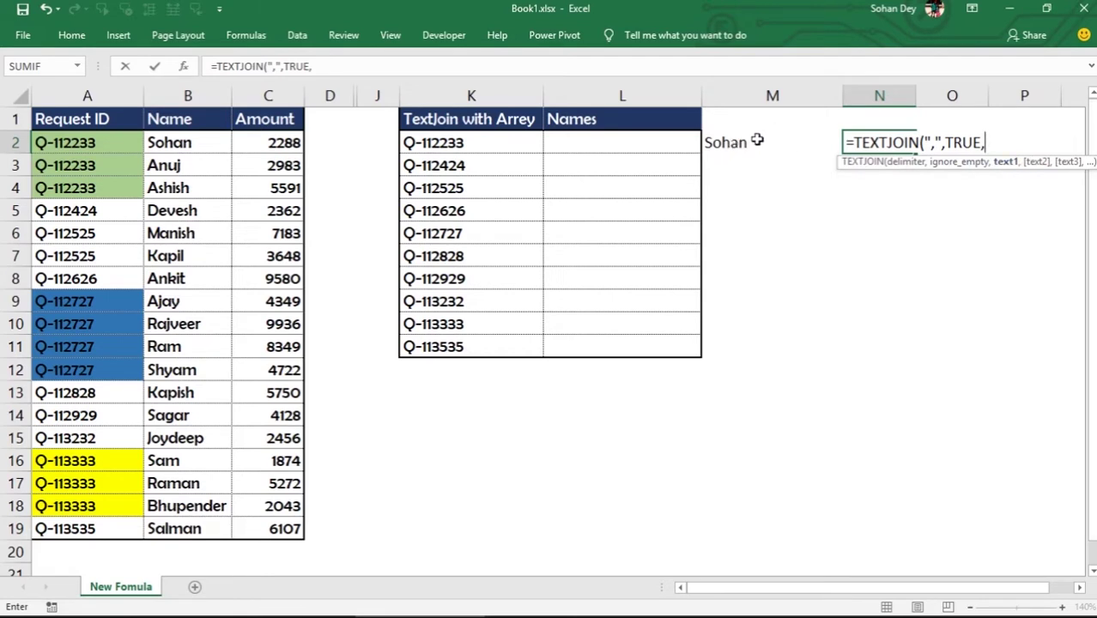
click(753, 143)
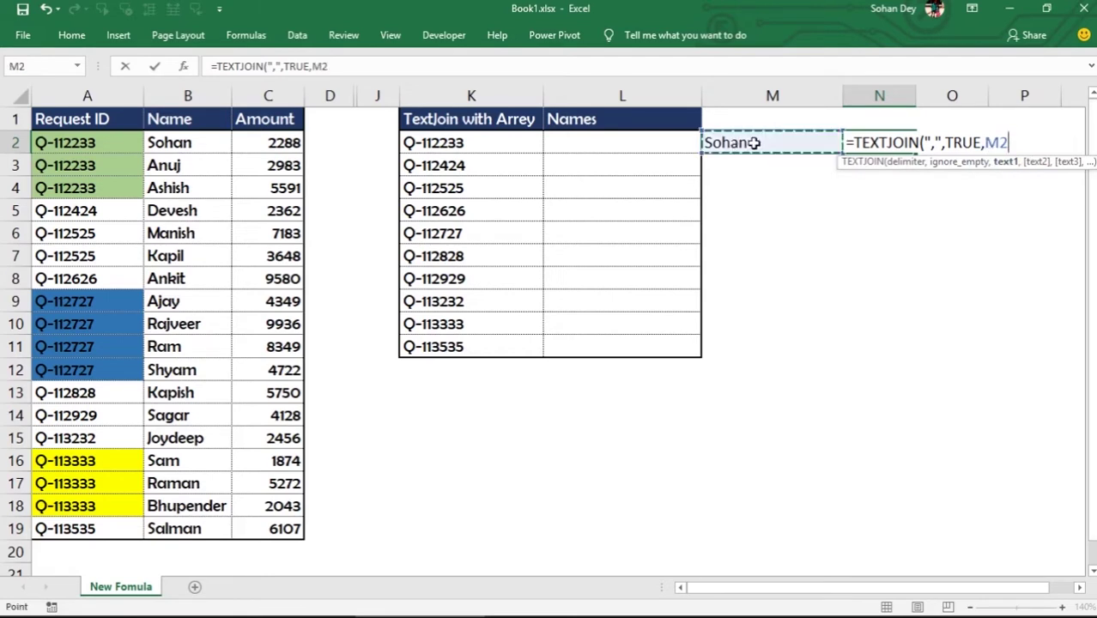
text())
key(Return)
click(753, 143)
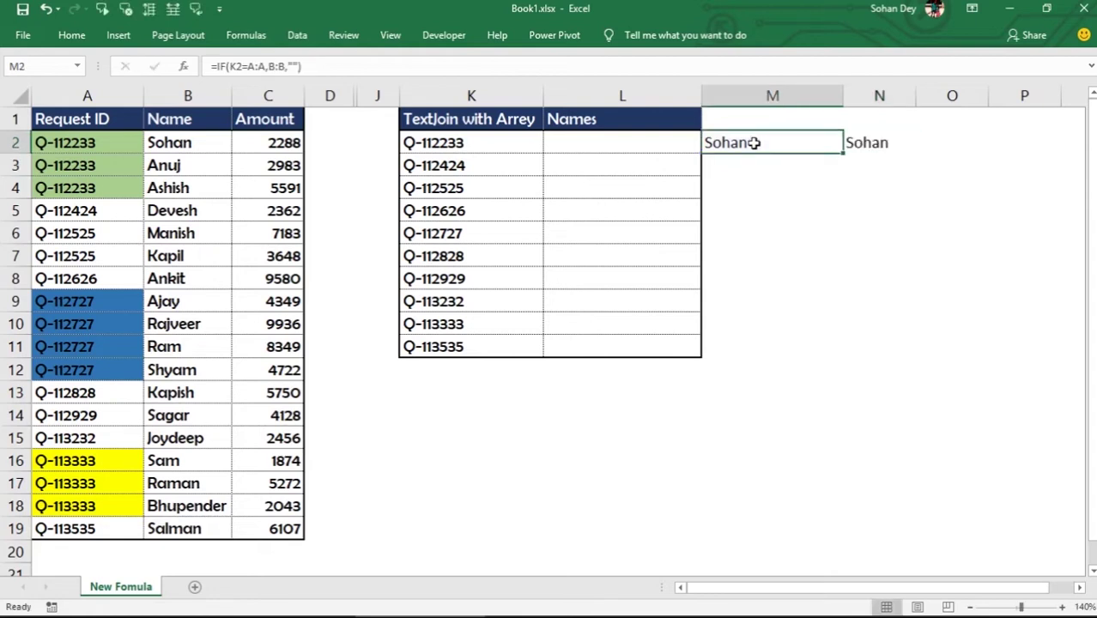
Replace M2 in N2's TEXTJOIN with IF(K2=A:A,B:B,"")
double_click(769, 144)
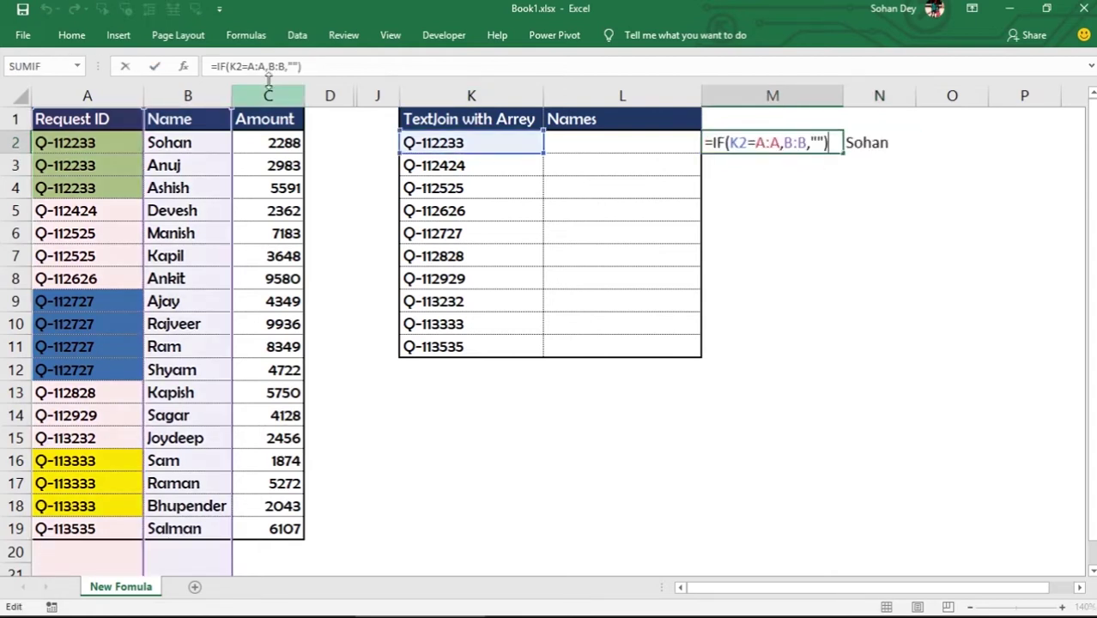
drag(313, 67, 216, 66)
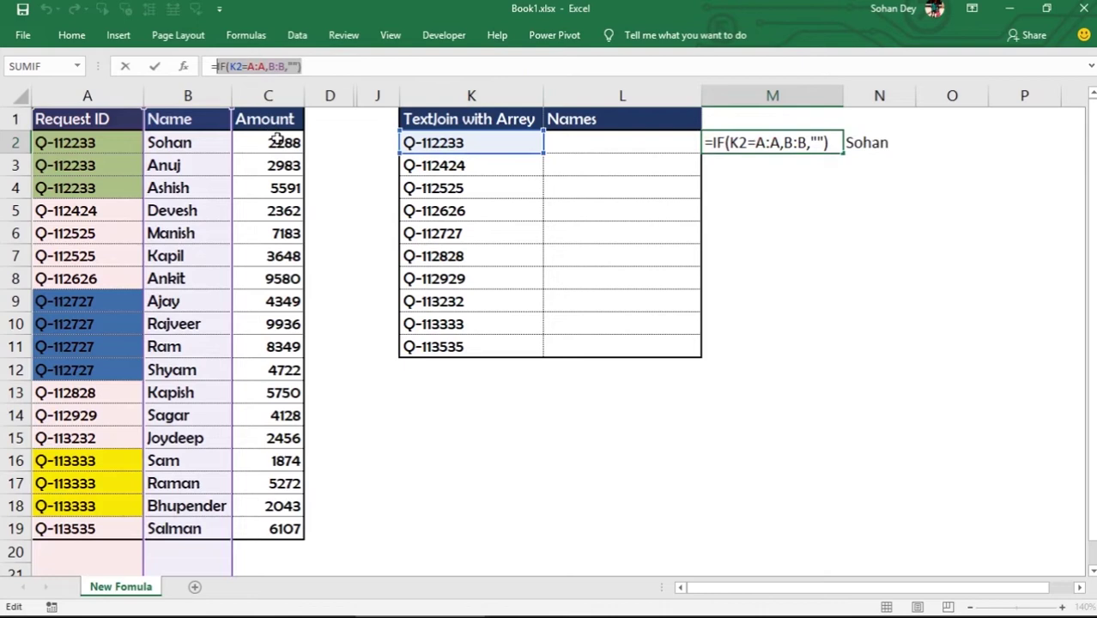
key(Escape)
key(Right)
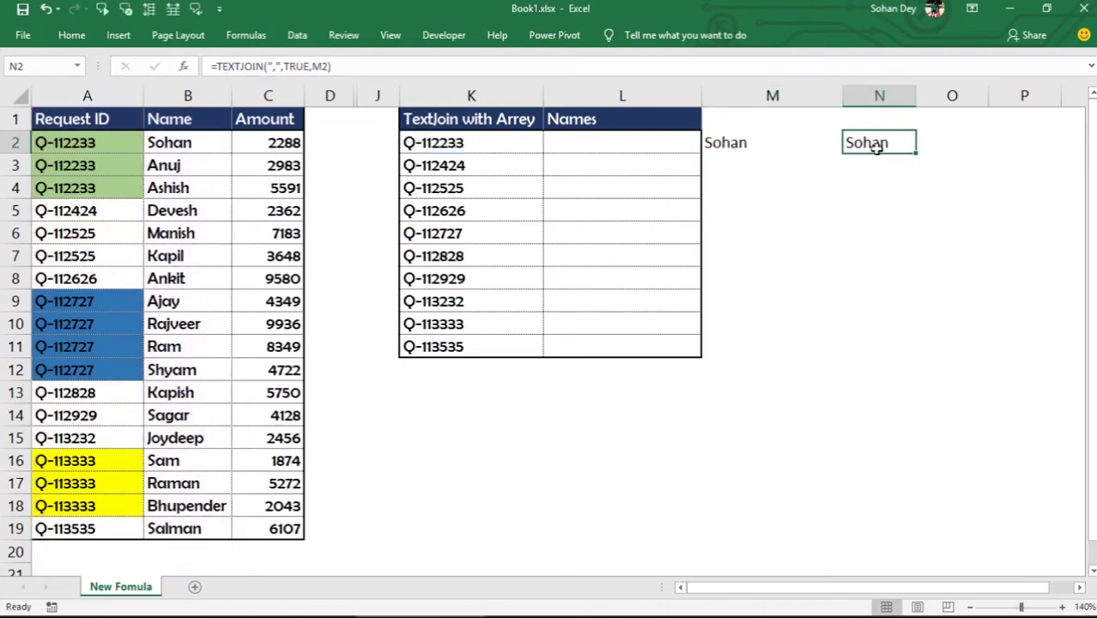
double_click(876, 147)
click(1012, 143)
key(shift+Left)
key(shift+Left)
text(IF(K2=A:A,B:B,""))
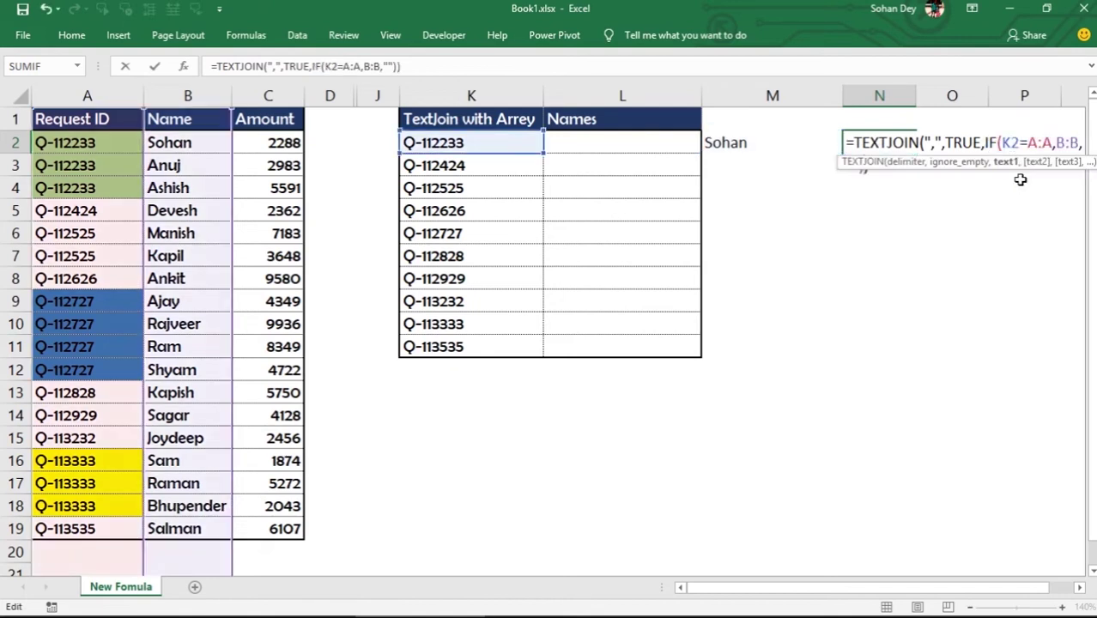
key(ctrl+Return)
key(F2)
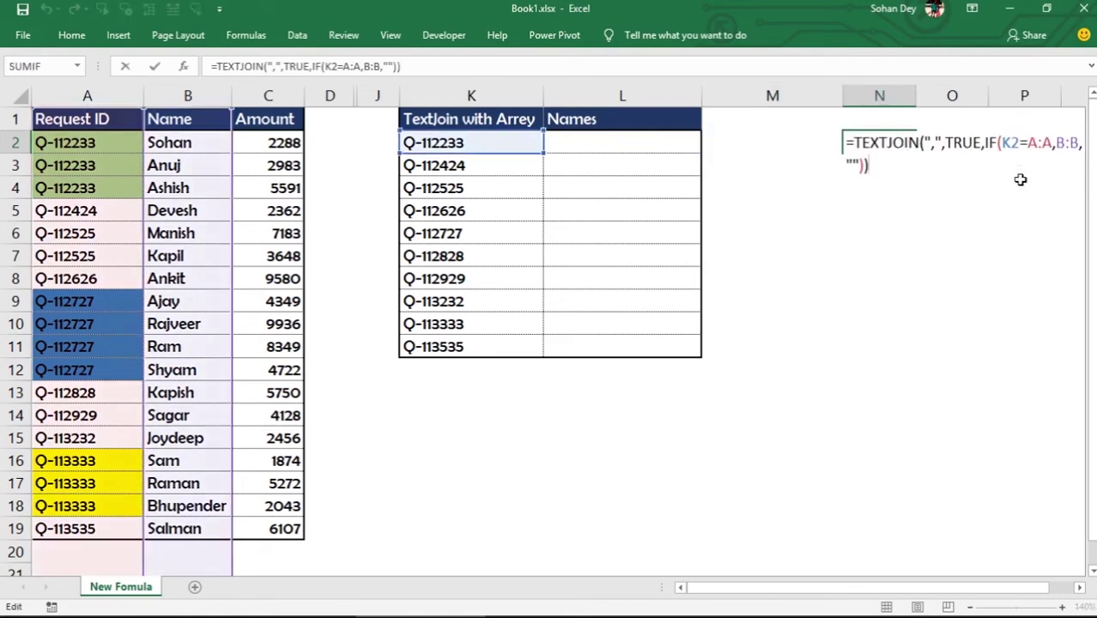
key(Escape)
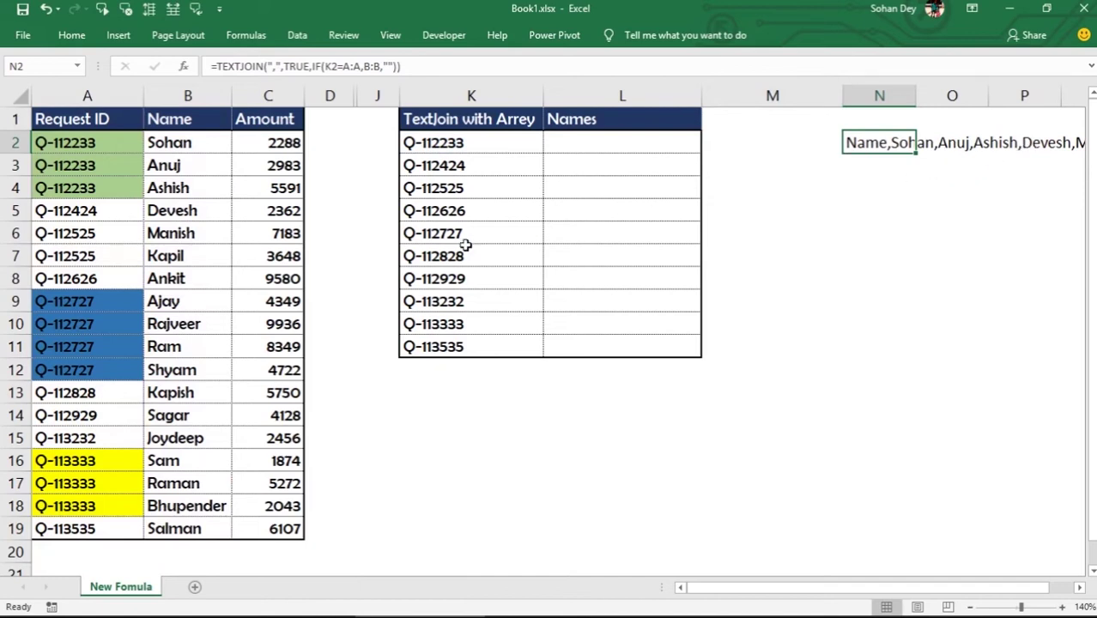
Compare K2's Request ID Q-112233 with its three names in the source data
click(88, 144)
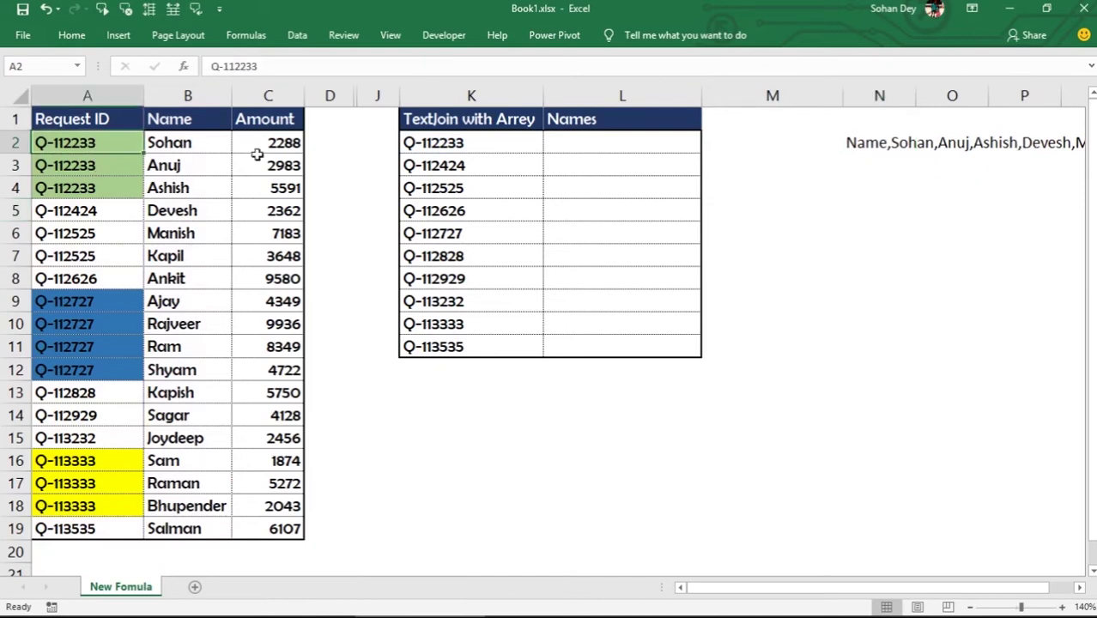
click(448, 147)
drag(183, 143, 176, 187)
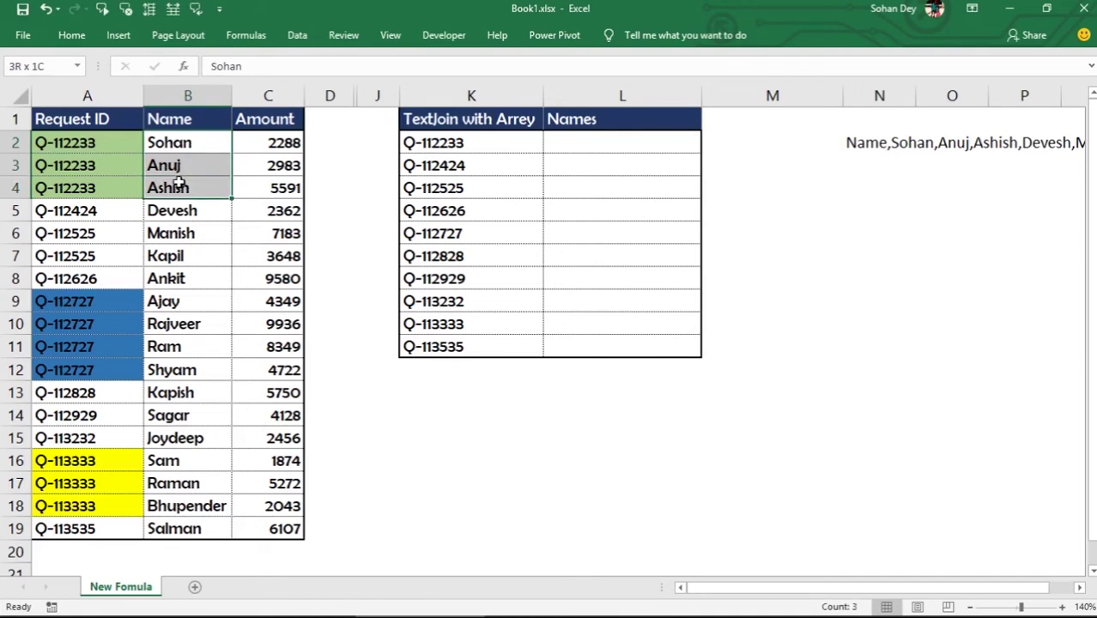
click(592, 143)
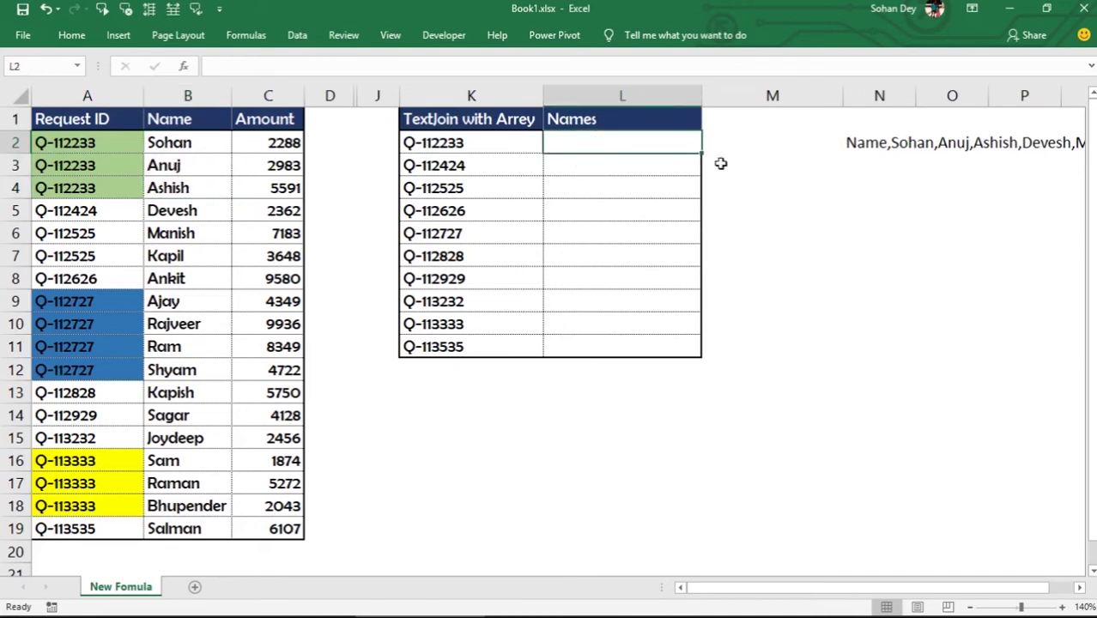
Make N2 an array formula, fill it down to N11, and widen column N
click(884, 144)
double_click(891, 158)
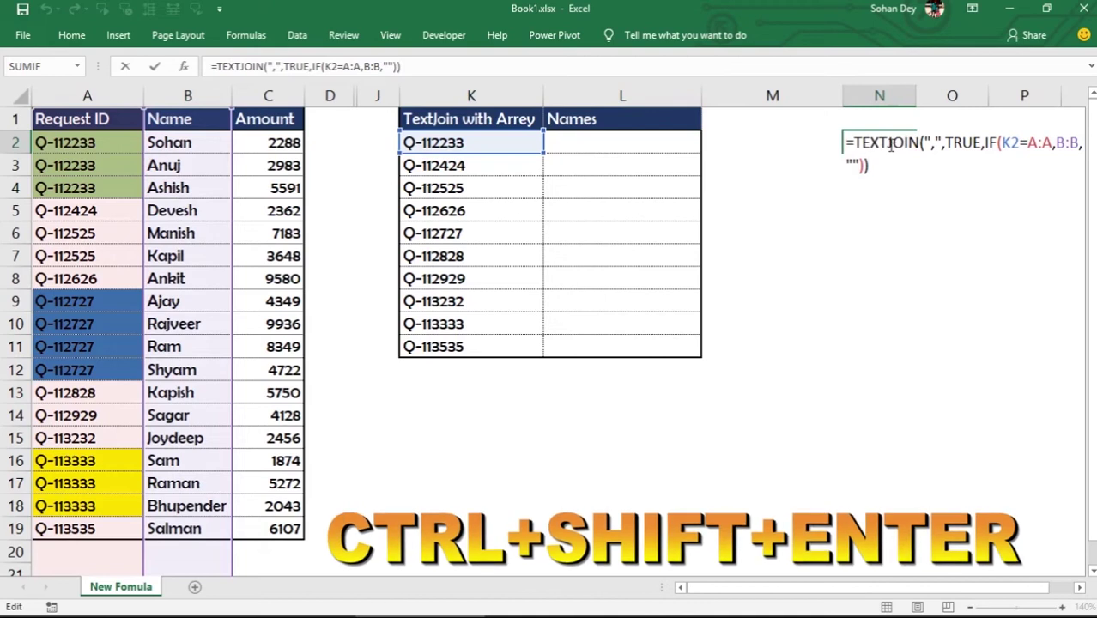
key(ctrl+shift+Return)
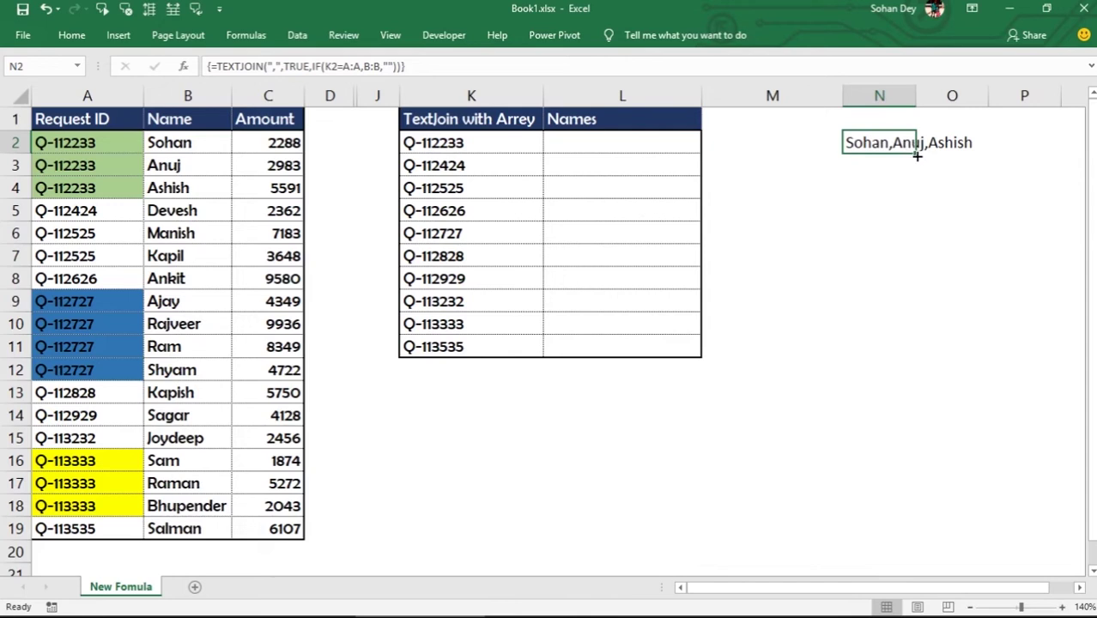
mouse_move(917, 156)
mouse_down()
mouse_move(915, 353)
mouse_move(951, 351)
mouse_up()
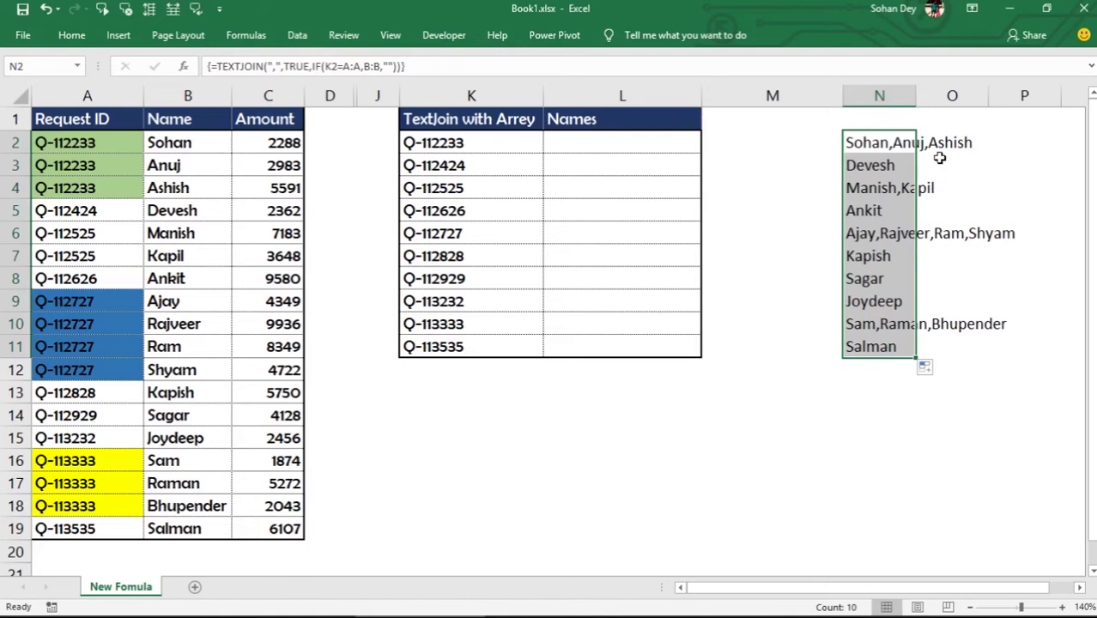
mouse_move(916, 95)
mouse_down()
mouse_move(1001, 142)
mouse_move(1026, 143)
mouse_up()
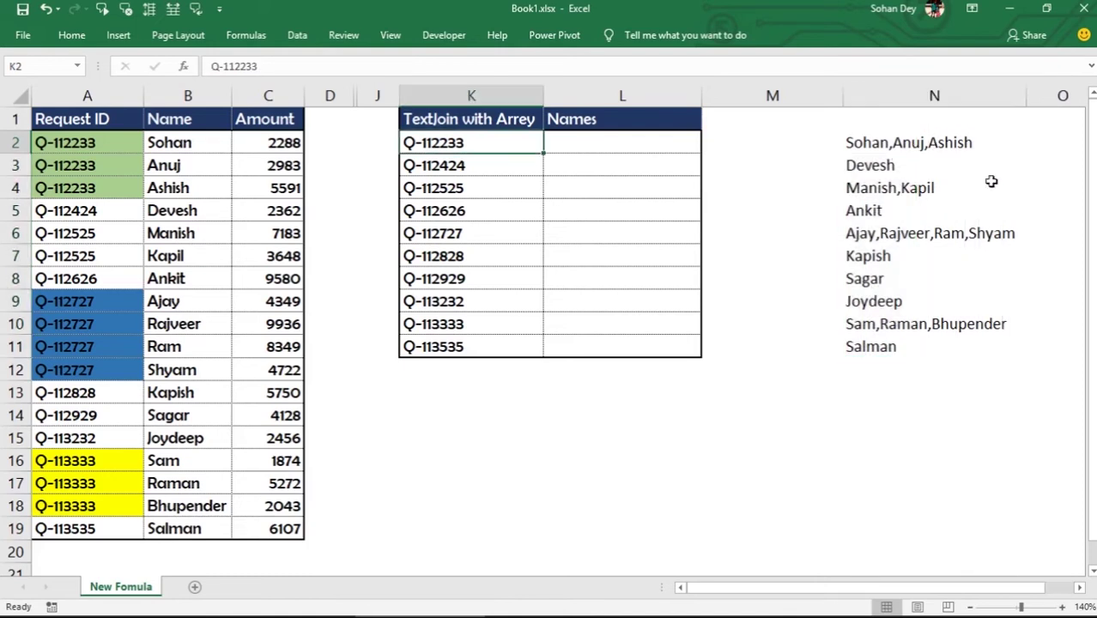
click(876, 142)
click(530, 142)
Copy the TEXTJOIN array formula text out of N2
click(854, 144)
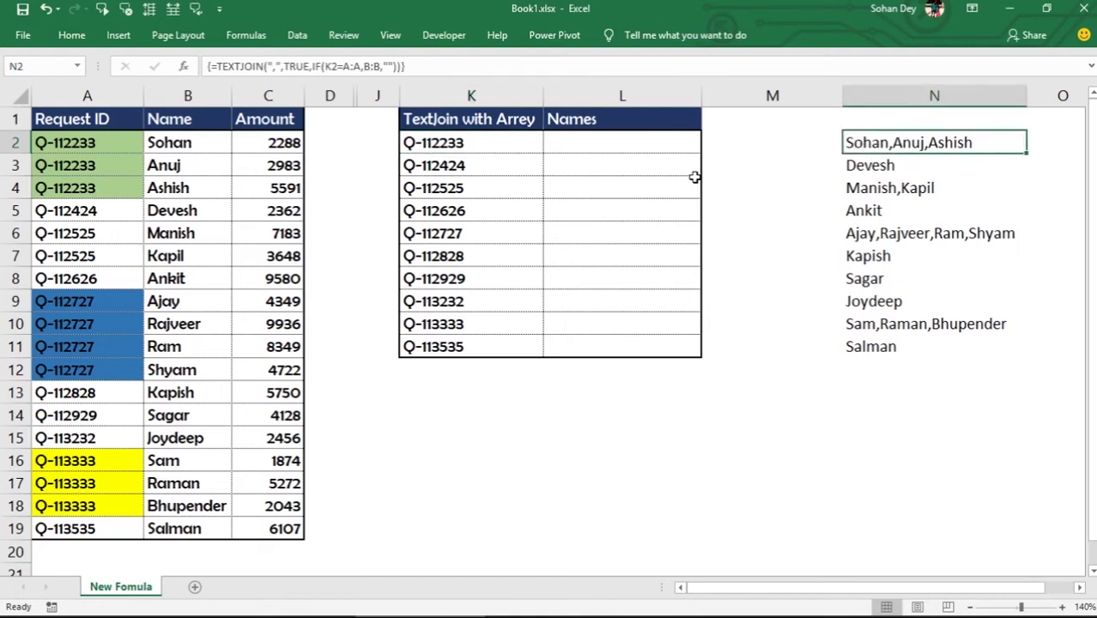
click(603, 146)
double_click(953, 148)
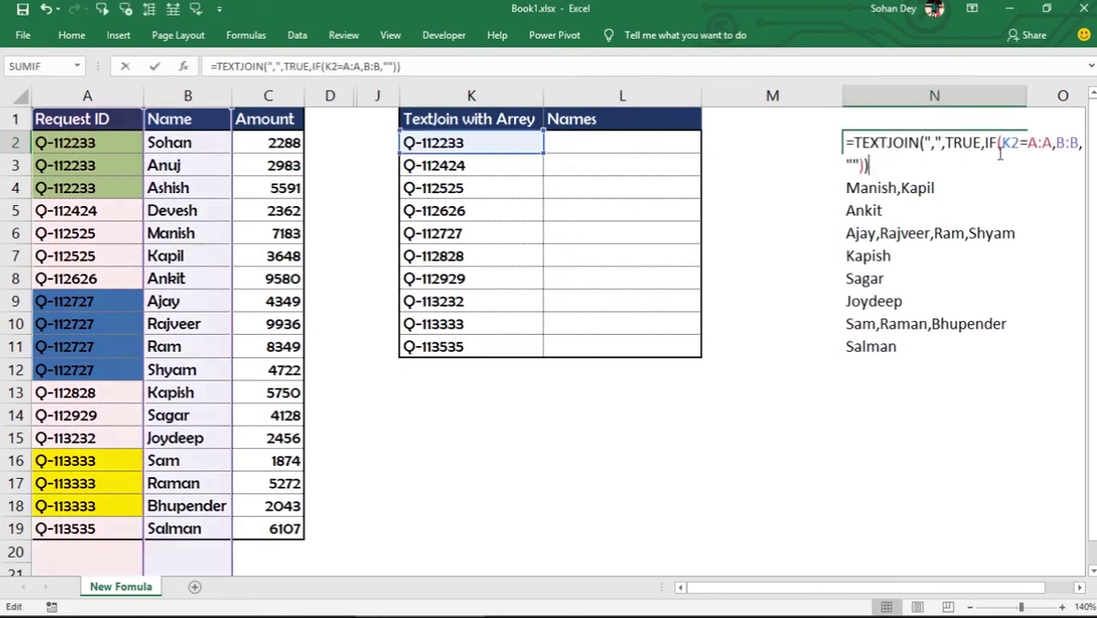
drag(890, 161, 846, 142)
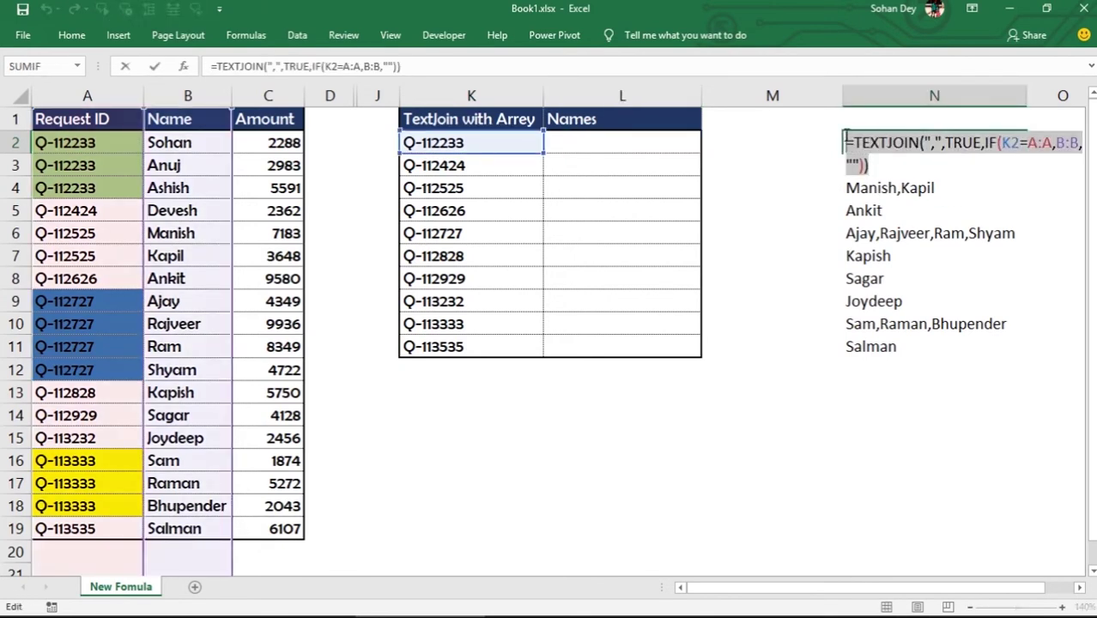
drag(881, 168, 857, 143)
key(ctrl+c)
key(Escape)
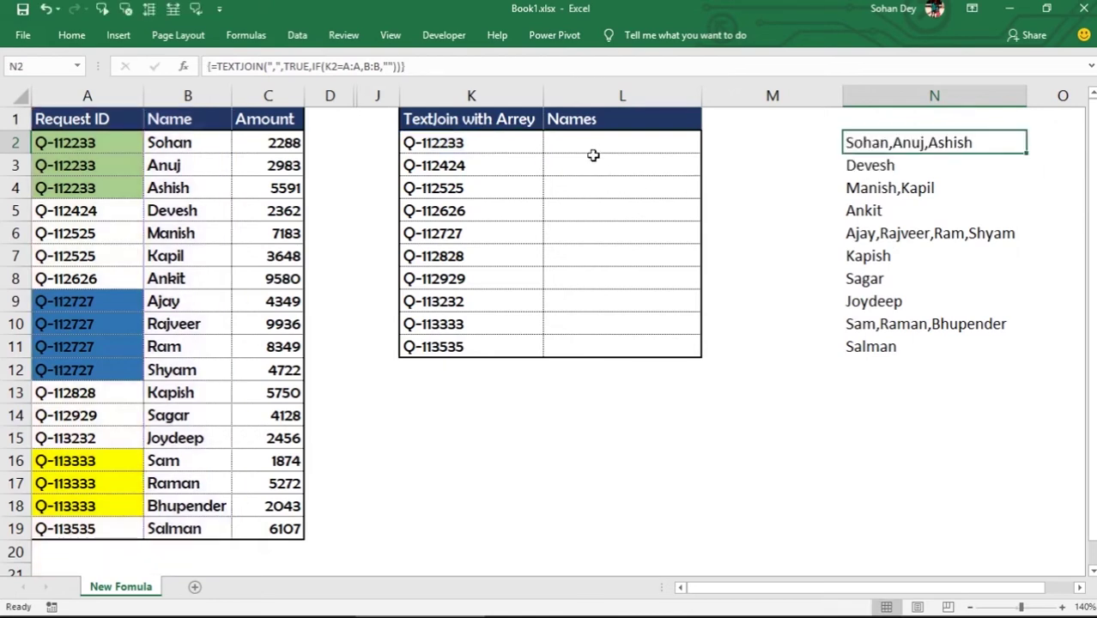
Paste it into L2 as an array formula showing Sohan,Anuj,Ashish, then copy L2 toward L3:L11
click(594, 143)
text(=)
key(ctrl+v)
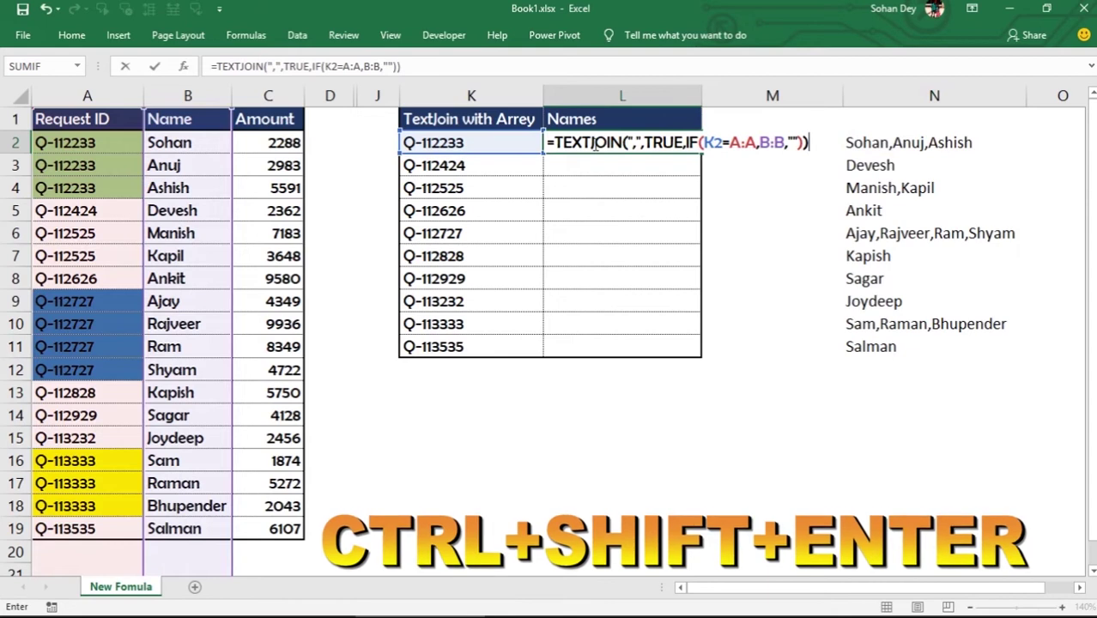
key(ctrl+shift+Return)
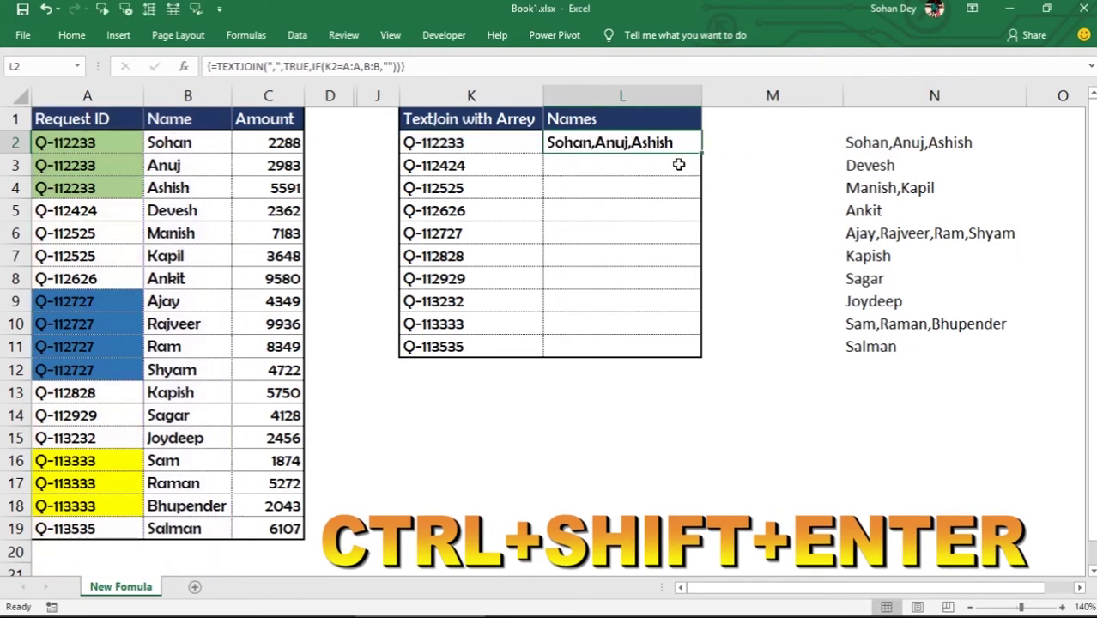
key(ctrl+c)
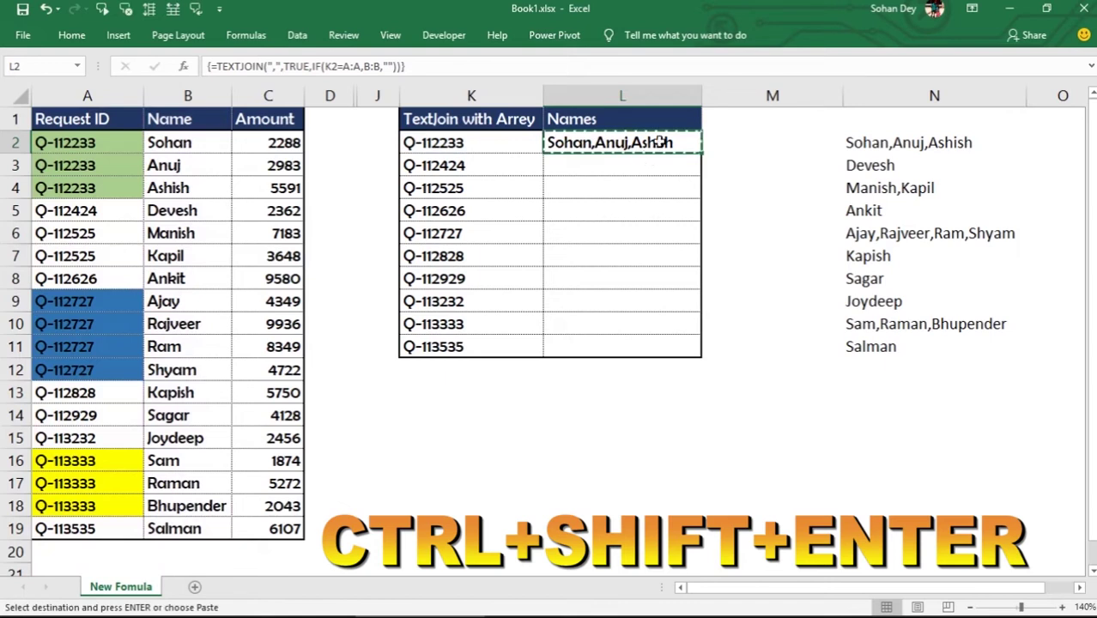
drag(636, 160, 645, 348)
Paste L2's formula into L3:L11 and inspect the joined names for Q-112727 and Q-113535
key(ctrl+v)
click(701, 236)
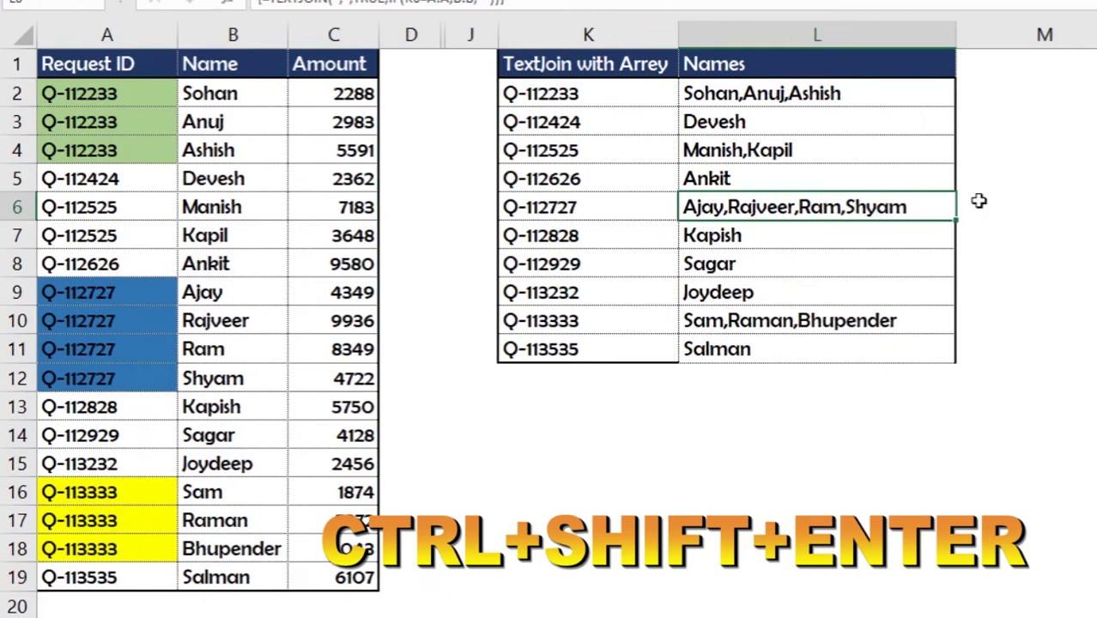
click(753, 354)
click(728, 215)
click(545, 215)
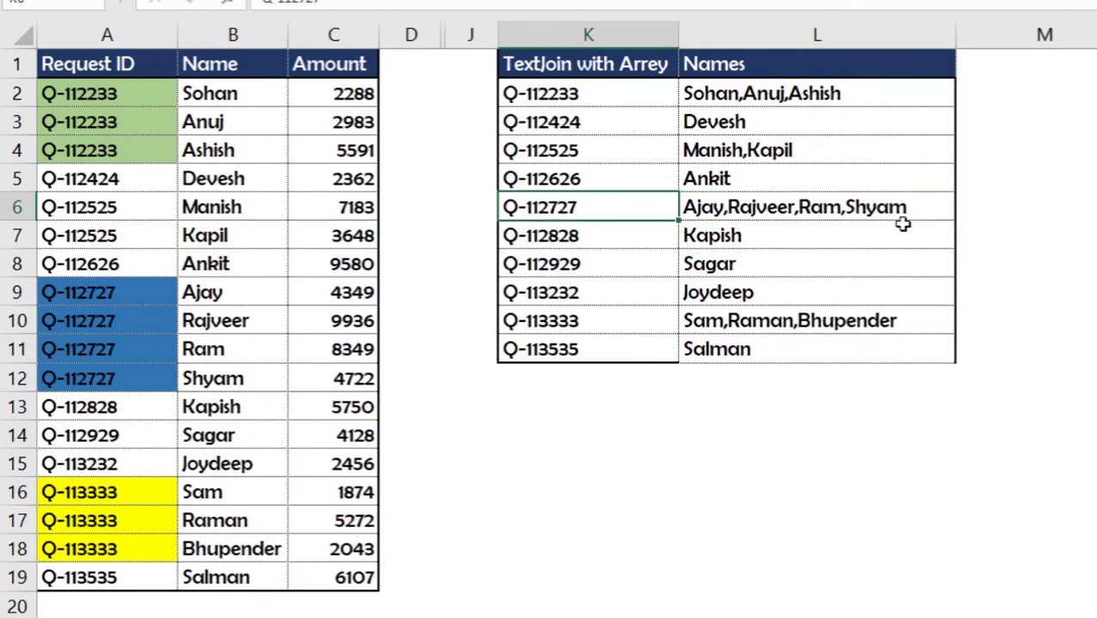
Check Q-112727's names in column B against the joined list in L6
click(219, 294)
click(225, 320)
click(227, 349)
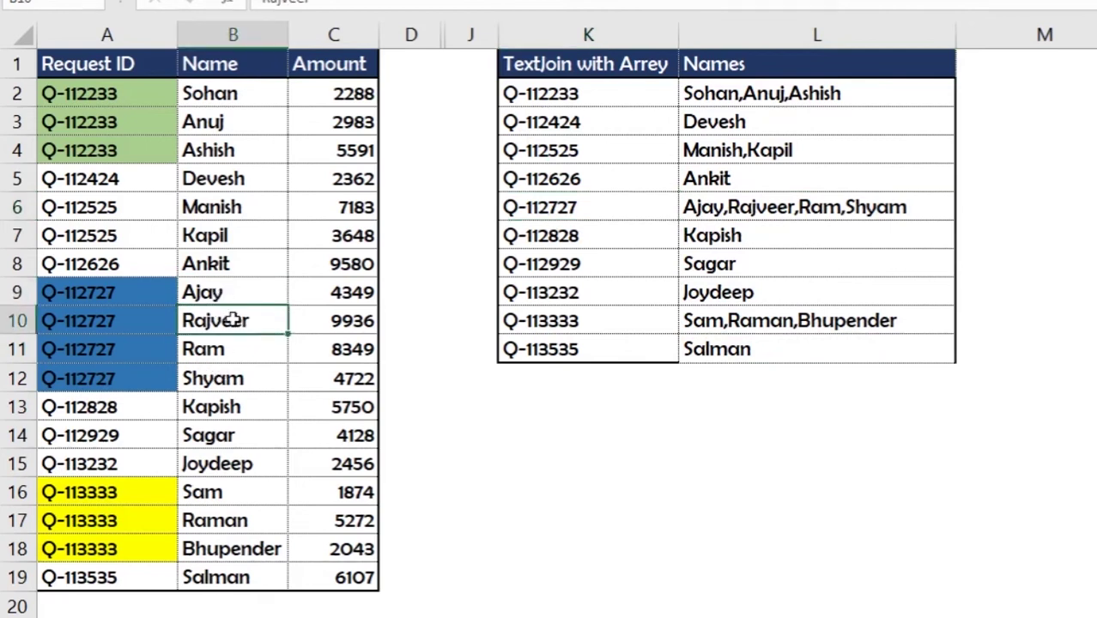
click(245, 379)
click(229, 294)
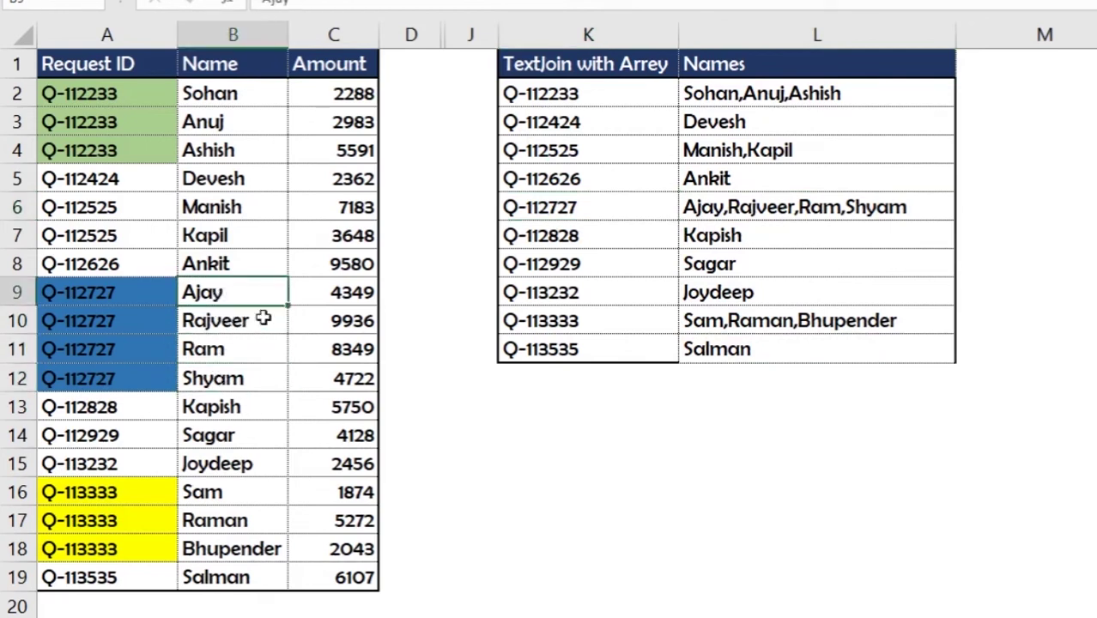
click(232, 325)
click(233, 350)
click(237, 378)
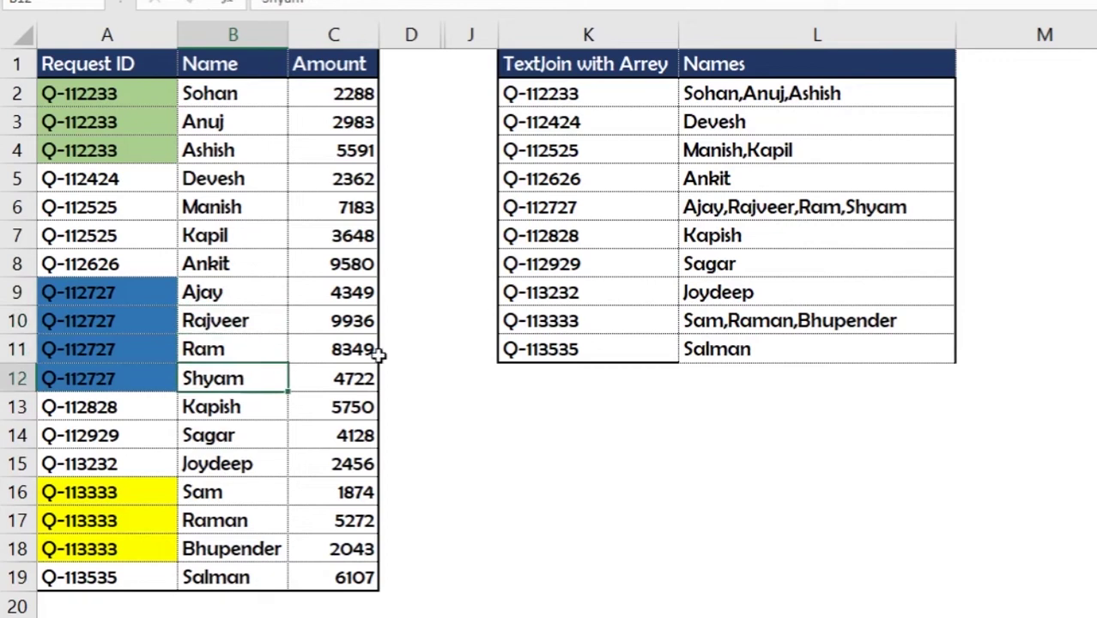
click(696, 208)
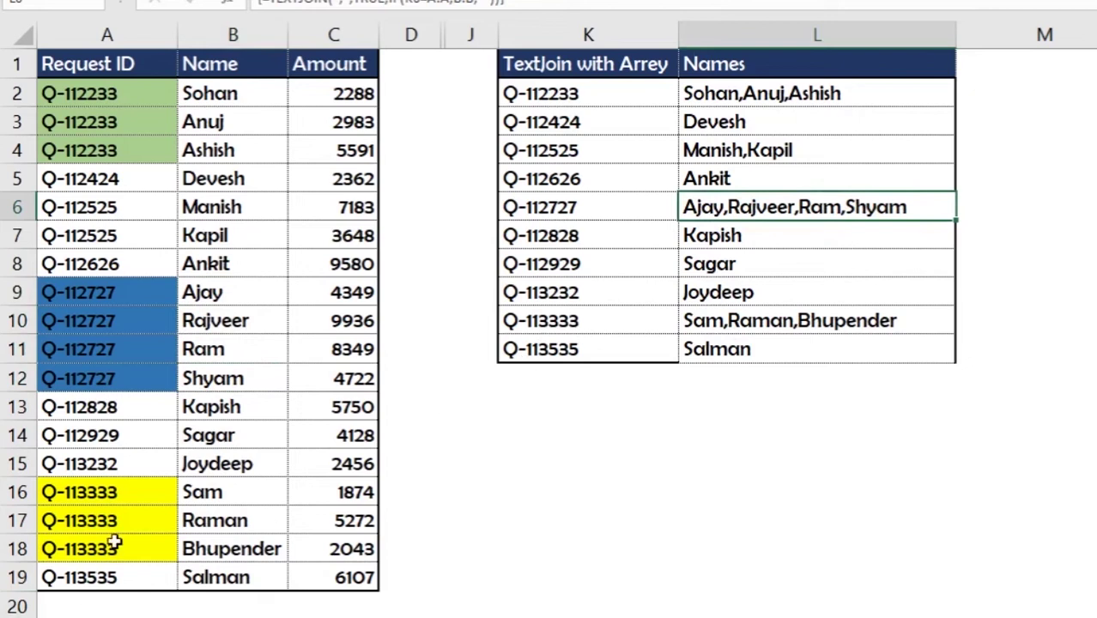
Confirm Q-113333's names match Sam,Raman,Bhupender in L10, then review L2's array formula
drag(137, 490, 139, 544)
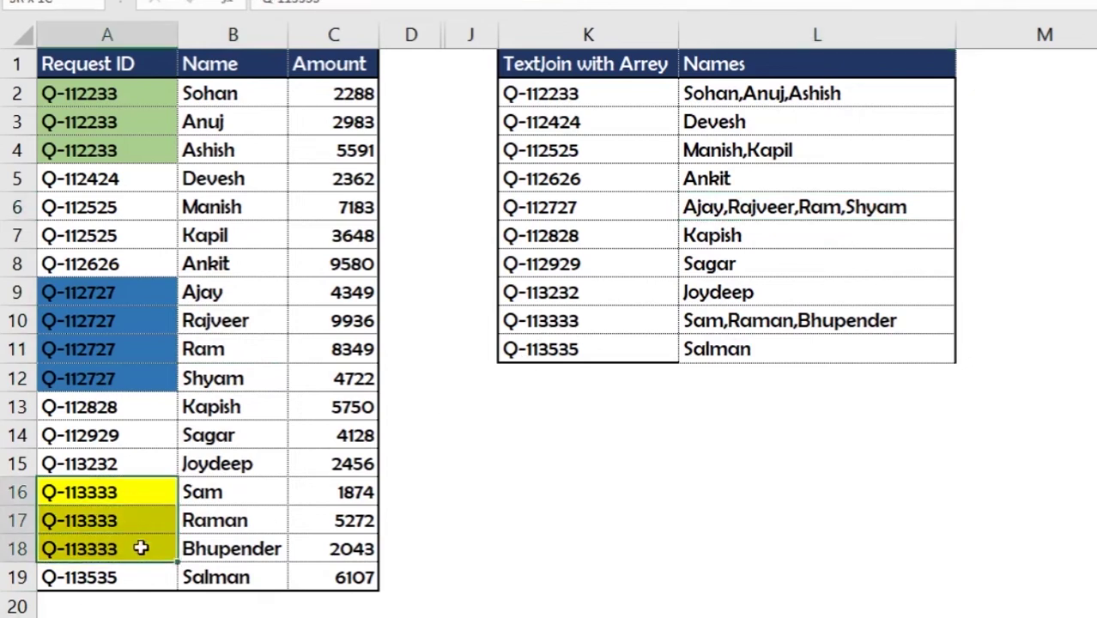
click(236, 495)
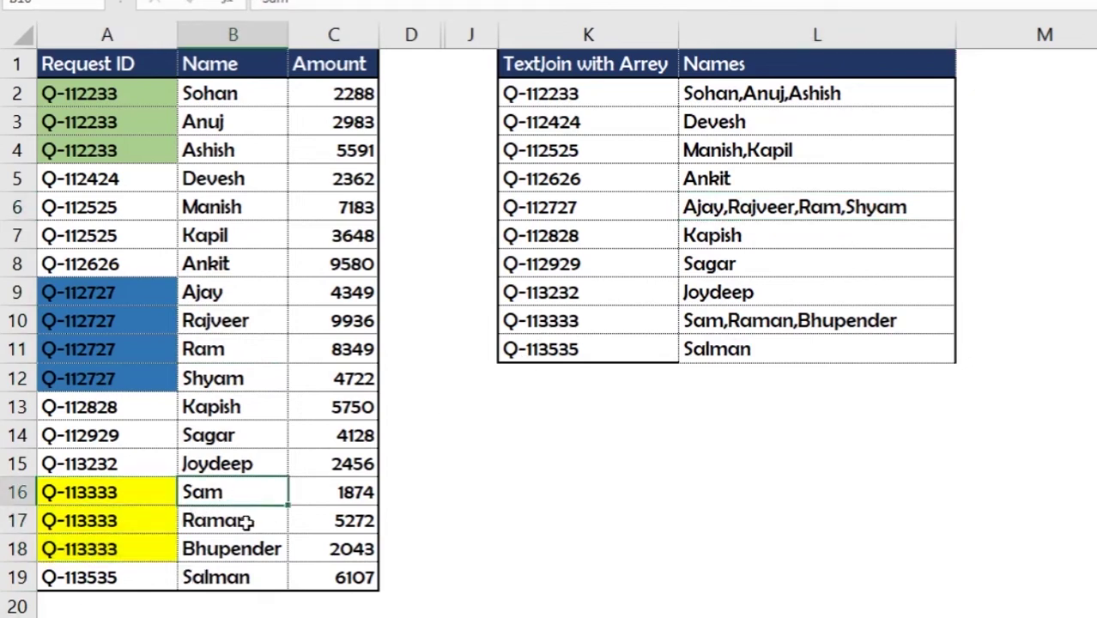
click(248, 521)
click(251, 552)
click(724, 320)
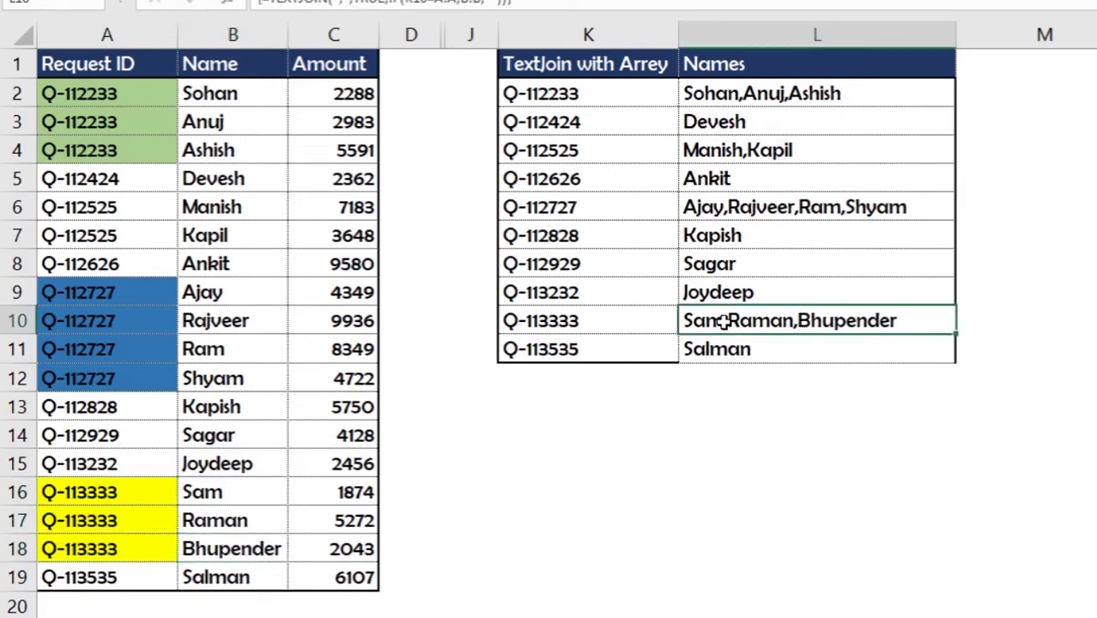
click(1094, 64)
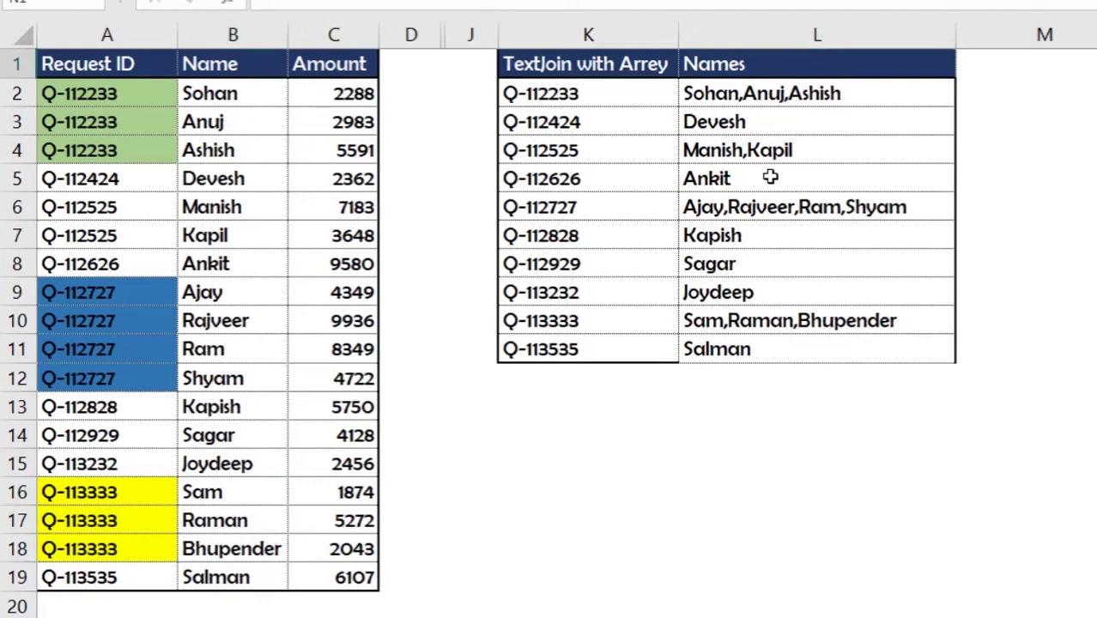
click(774, 96)
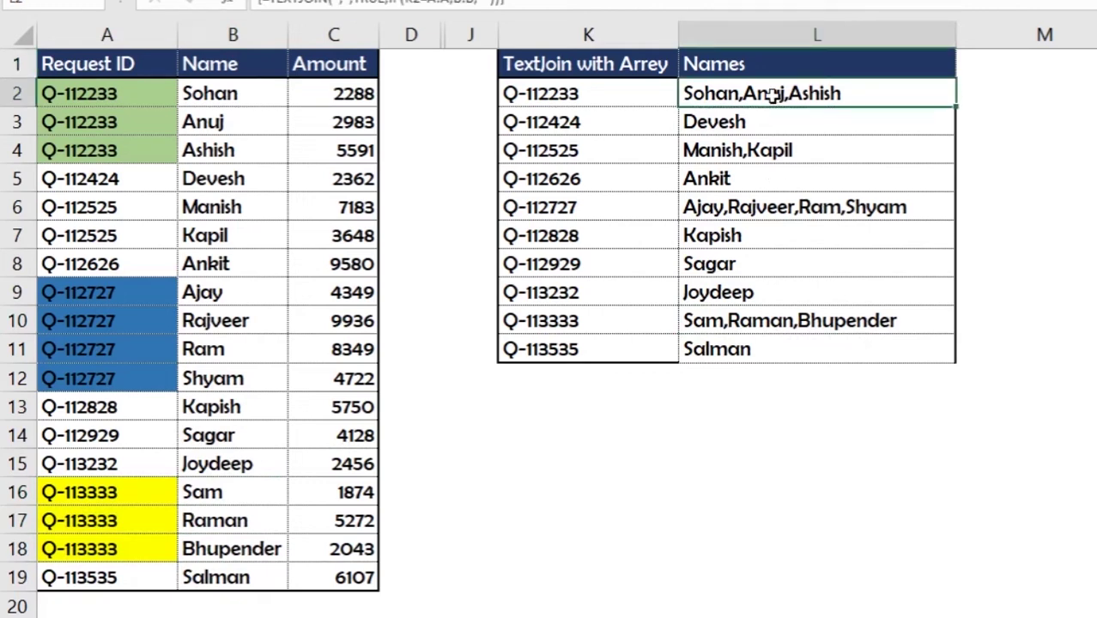